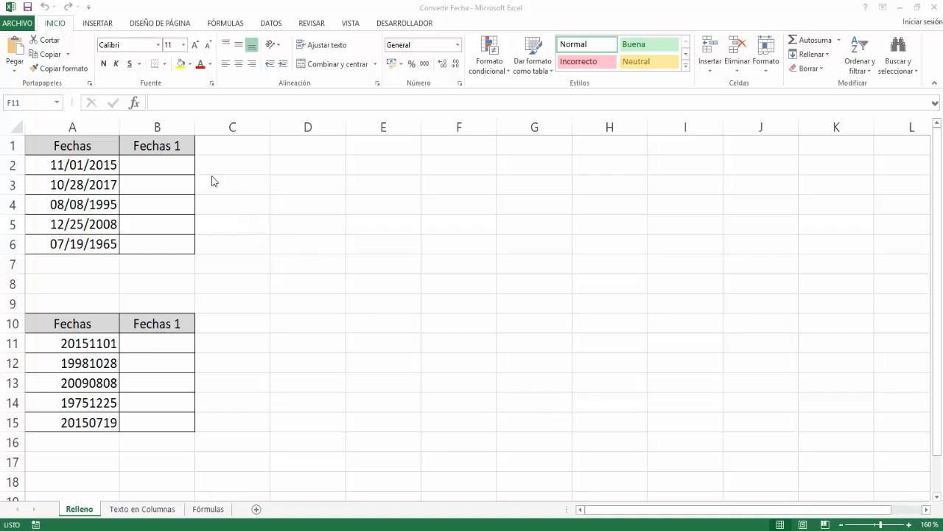
Enter 01/11/2015 in B2 and use Flash Fill to convert the remaining dates of the upper table down to B6
left_click(173, 167)
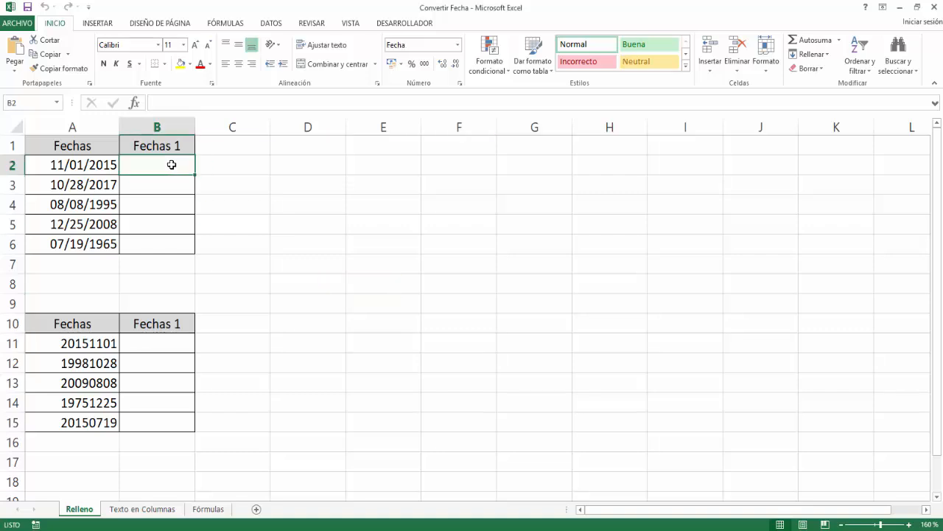
type("01/")
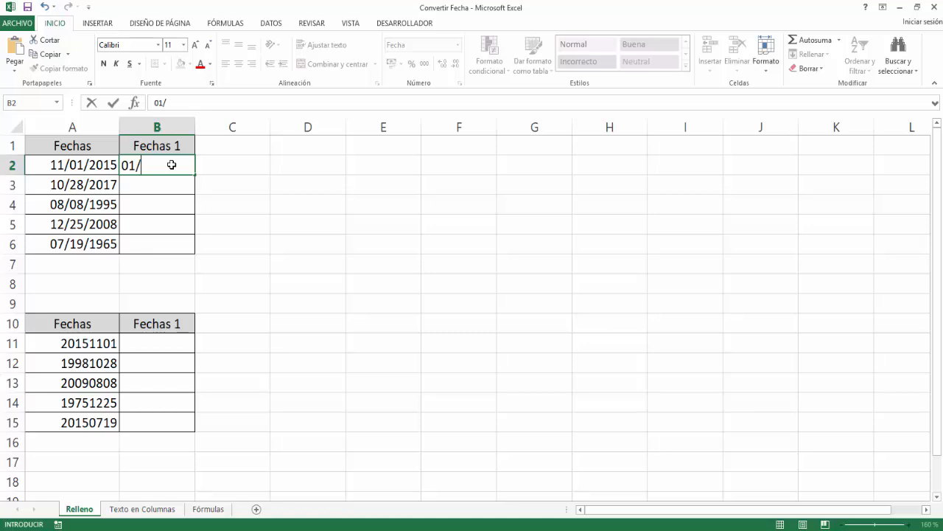
type("11/2015")
key("Return")
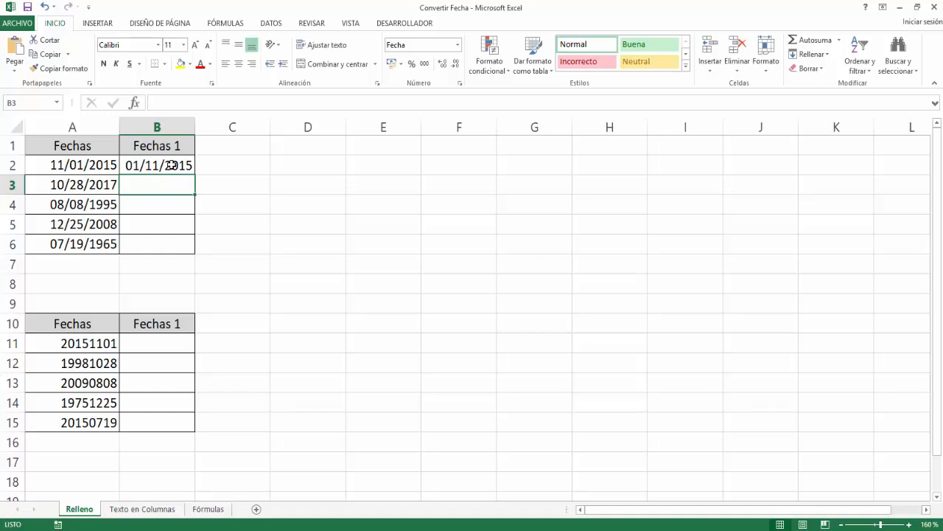
left_click(171, 165)
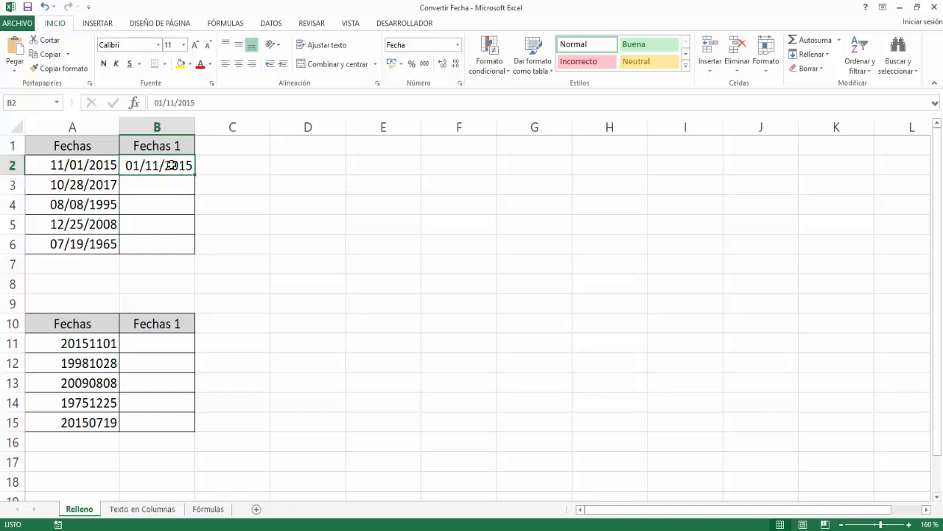
left_click(814, 54)
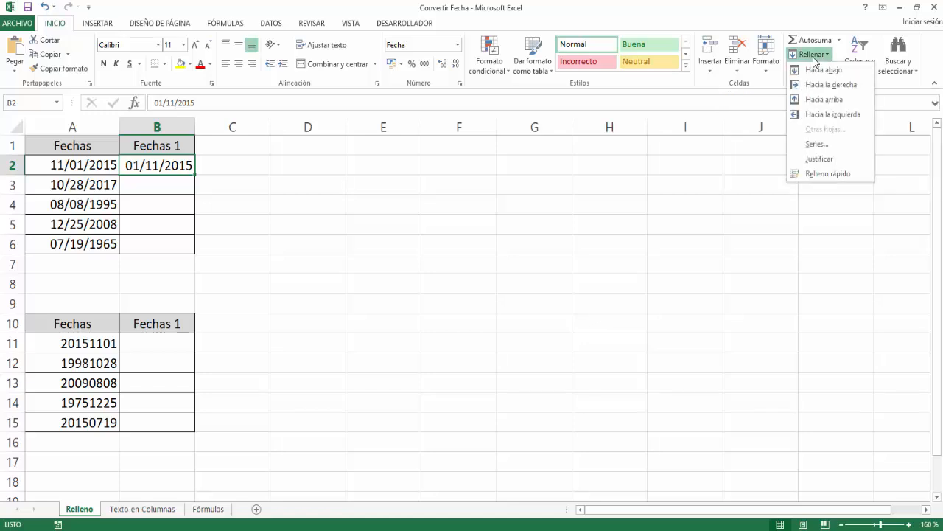
left_click(816, 174)
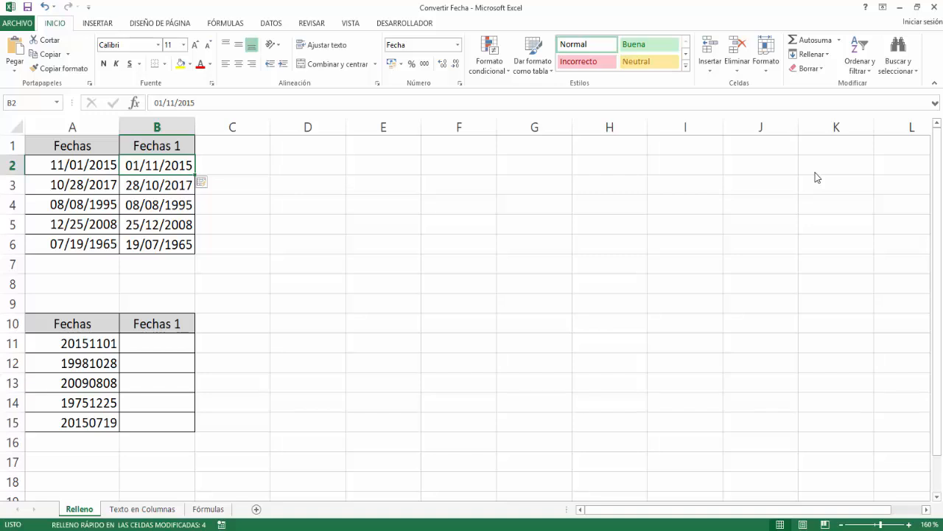
Enter 01/11/2015 in B11 as the first converted date of the lower table
left_click(151, 342)
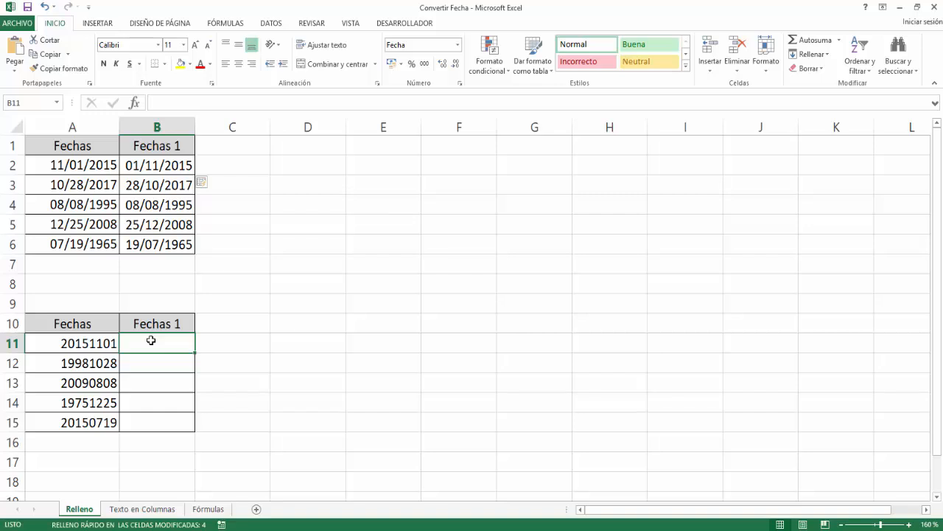
type("01/11")
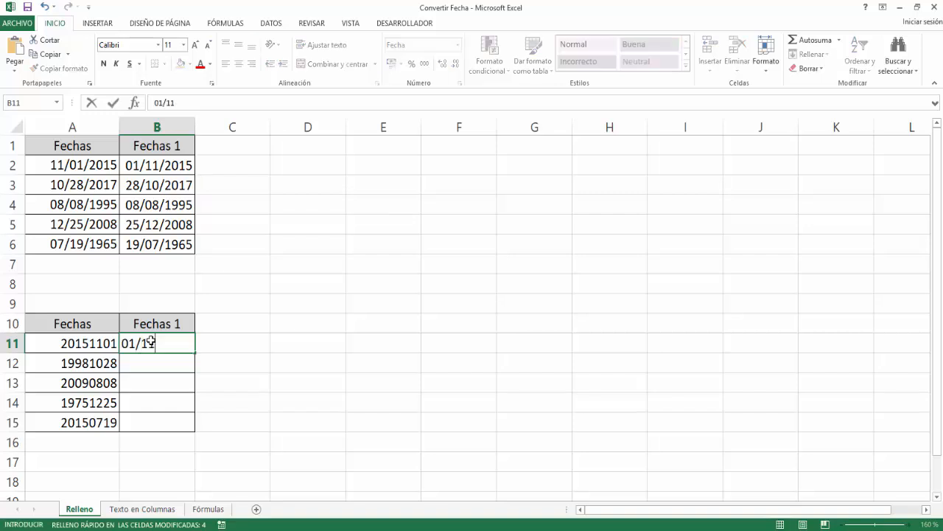
type("/2015")
key("Return")
Try to Flash Fill B12:B15 using only the date in B11 as the example, and undo the fill
left_click(151, 340)
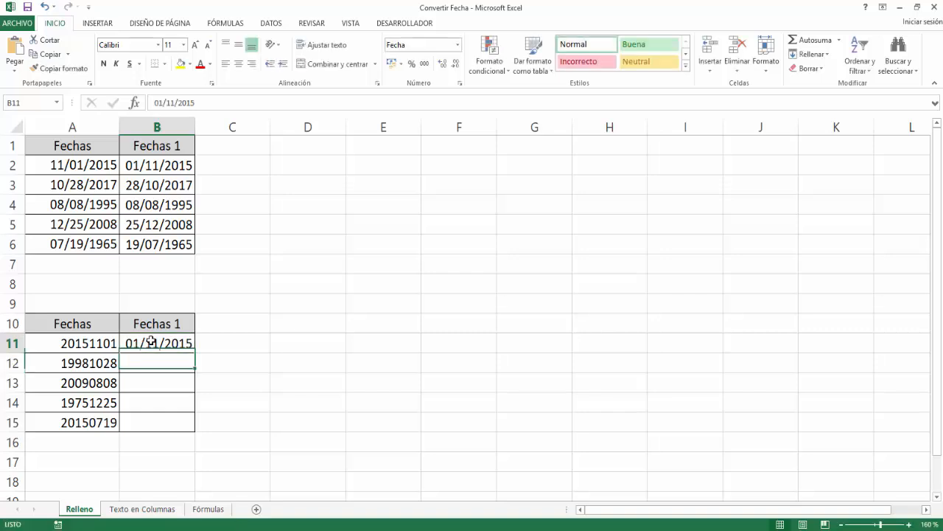
left_click(808, 57)
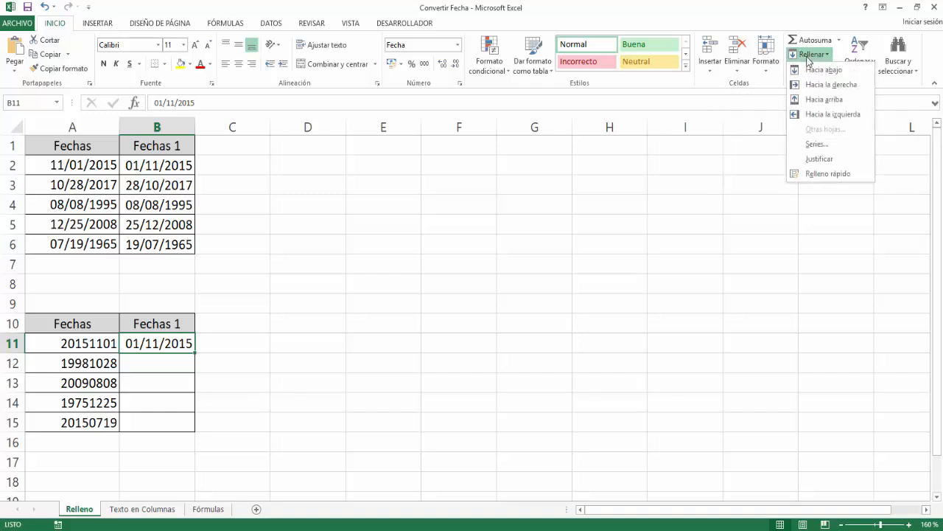
left_click(814, 173)
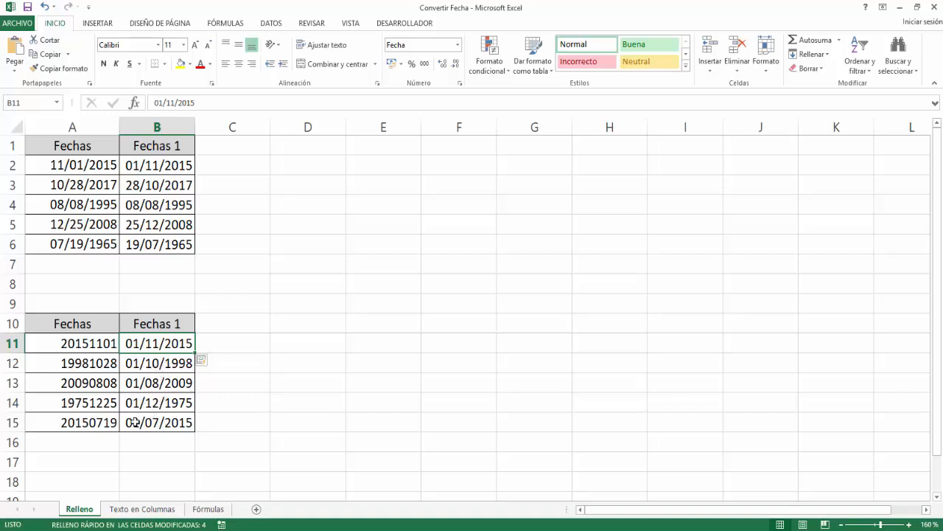
left_click_drag(158, 361, 158, 422)
left_click(45, 6)
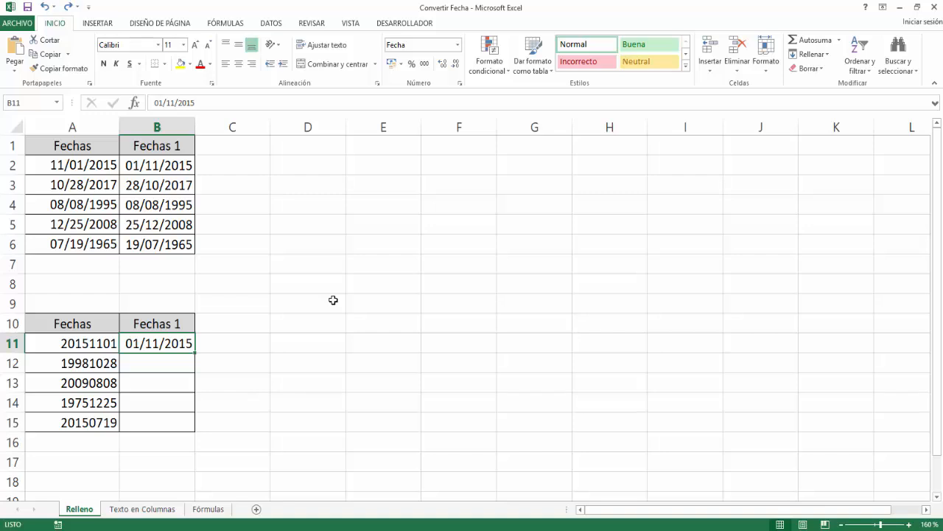
Enter 28/10/1998 in B12 as a second example and Flash Fill the remaining dates down to B15
left_click(155, 366)
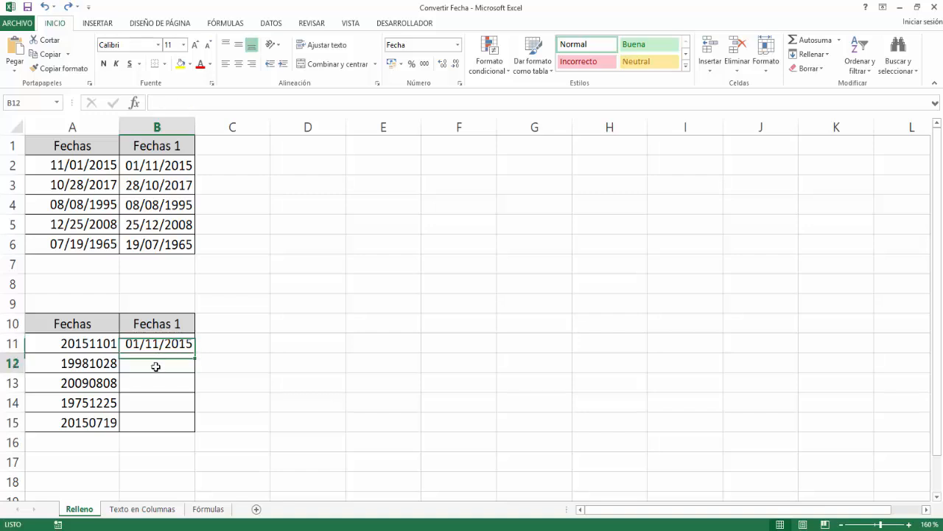
type("28")
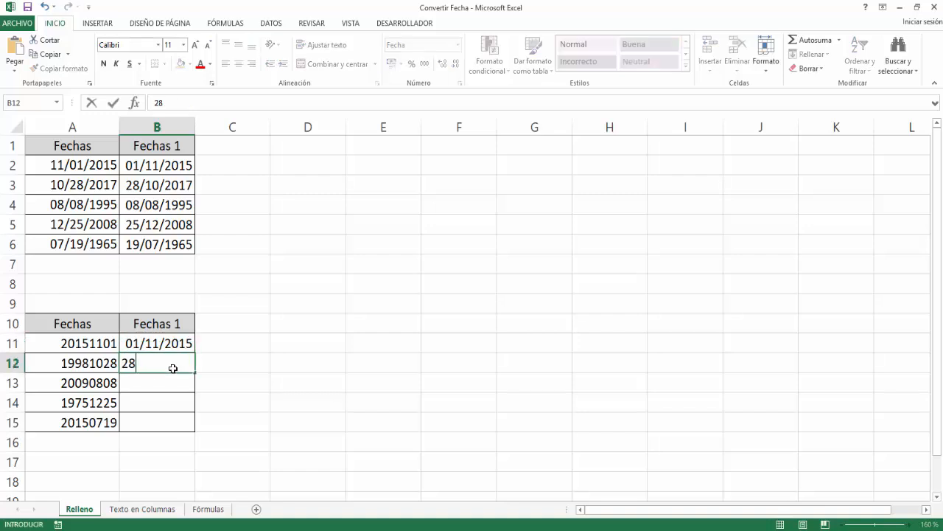
type("/10/1998")
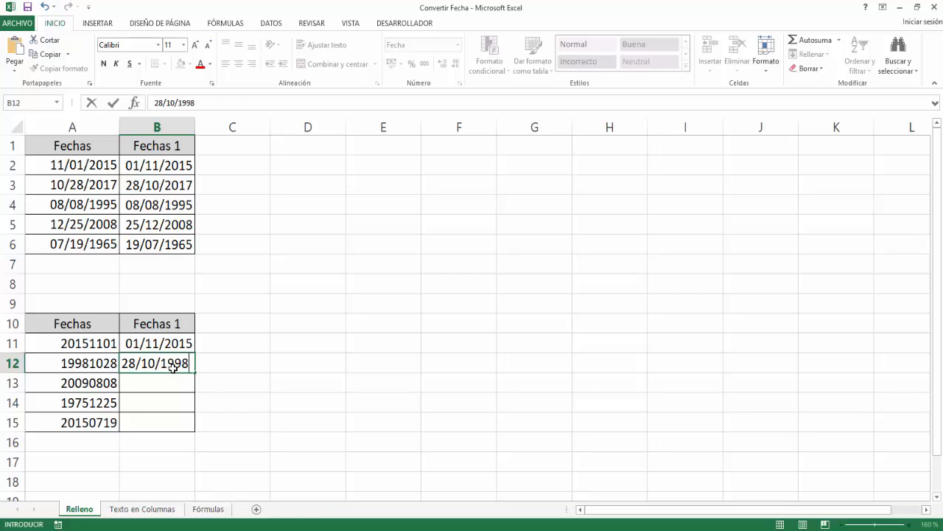
key("Return")
left_click(172, 367)
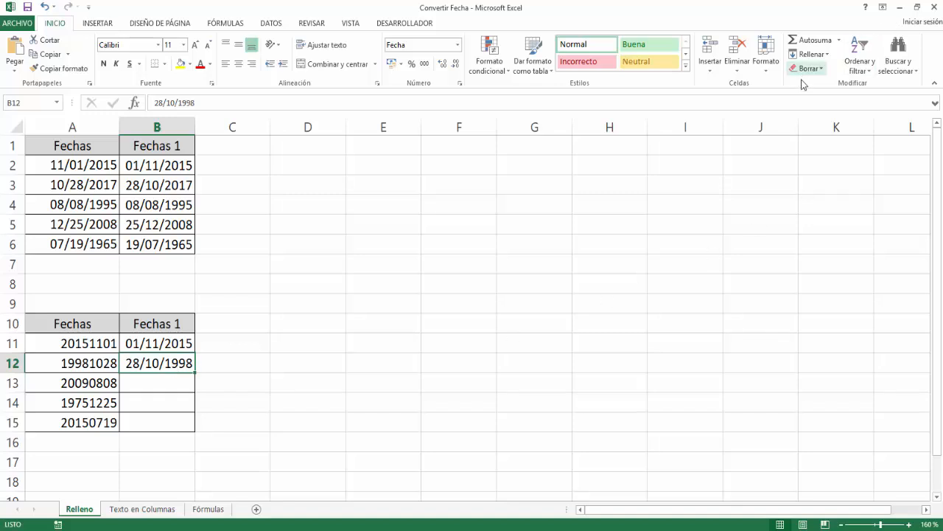
left_click(811, 55)
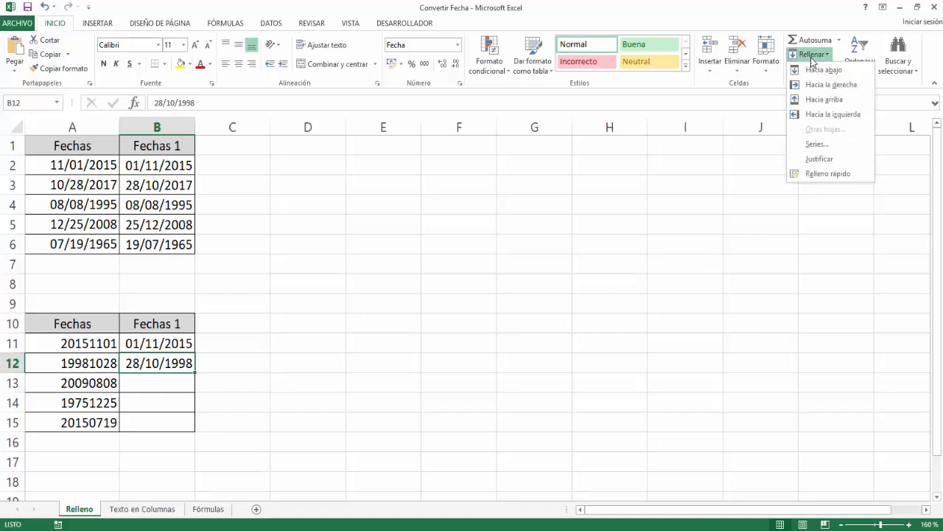
left_click(825, 175)
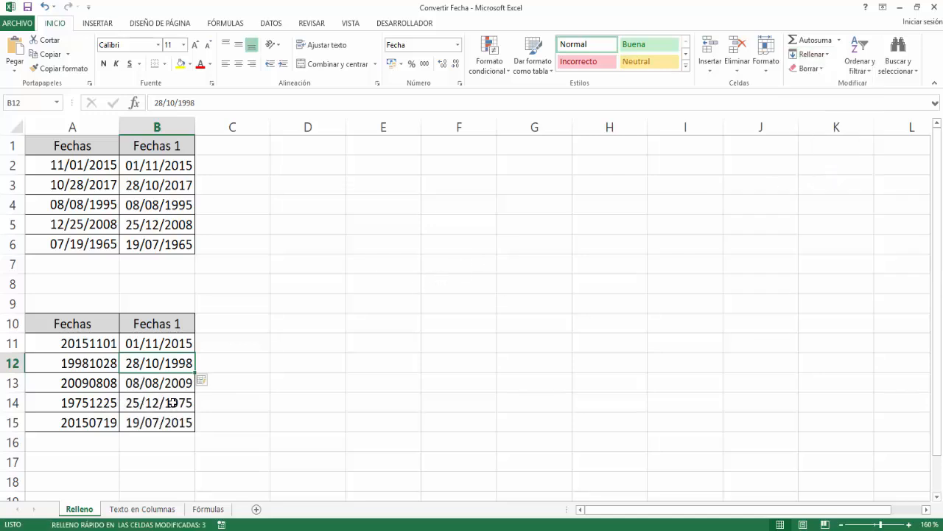
left_click(323, 362)
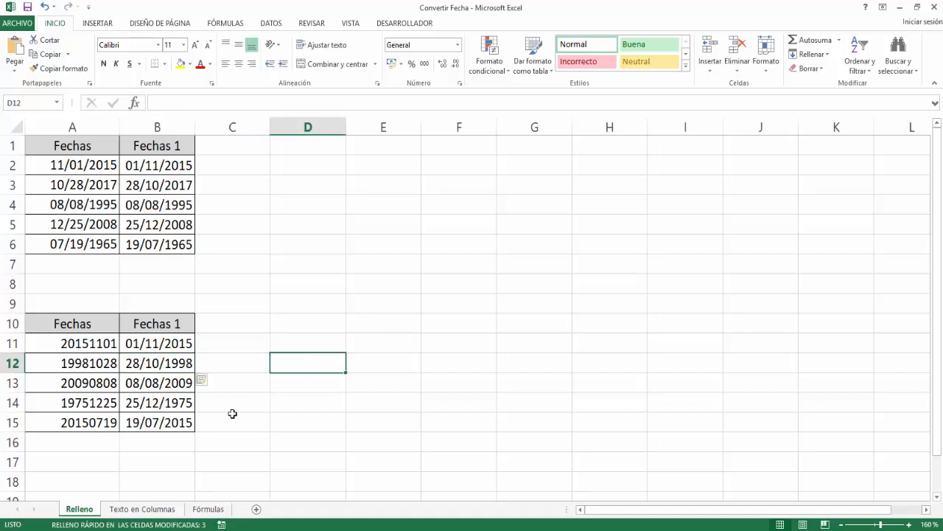
On the Texto en Columnas sheet, run Text to Columns on A2:A6 as delimited data with the Tabulación separator turned off
left_click(156, 509)
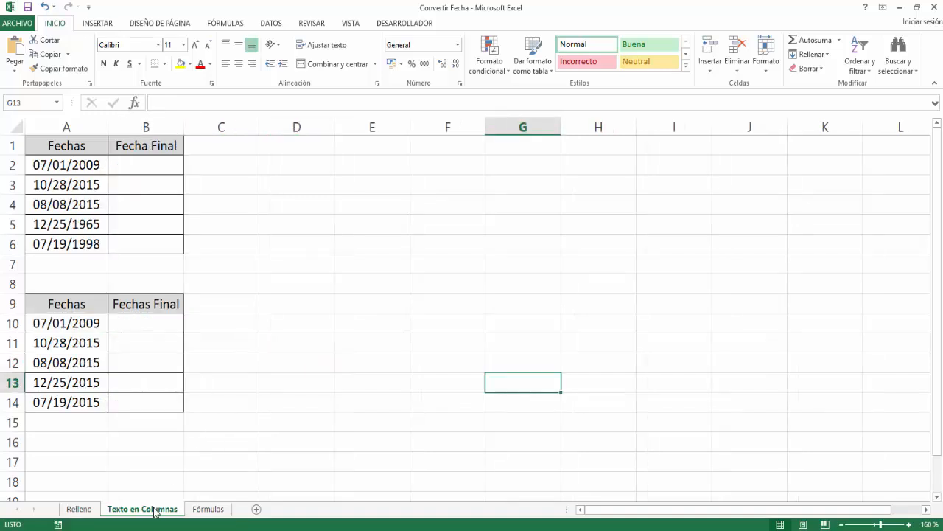
left_click_drag(77, 169, 76, 242)
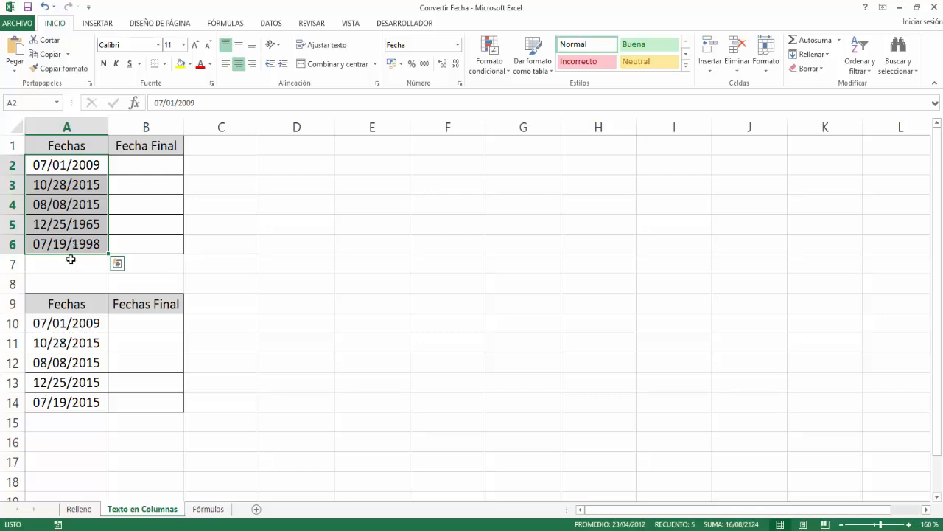
left_click(271, 22)
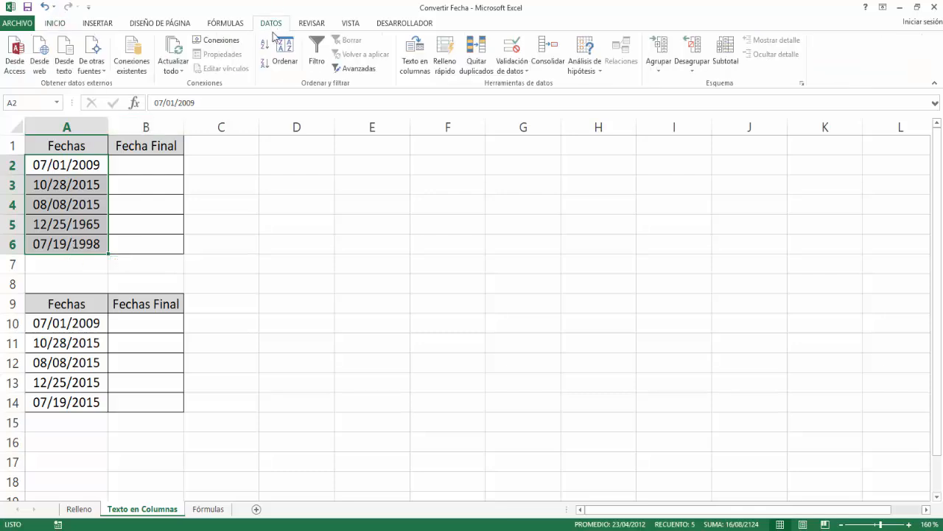
left_click(416, 67)
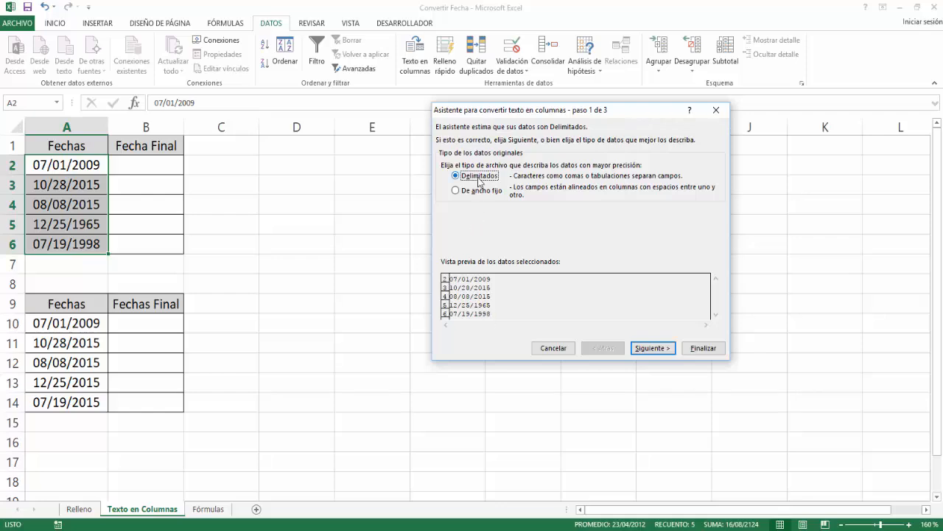
left_click(657, 349)
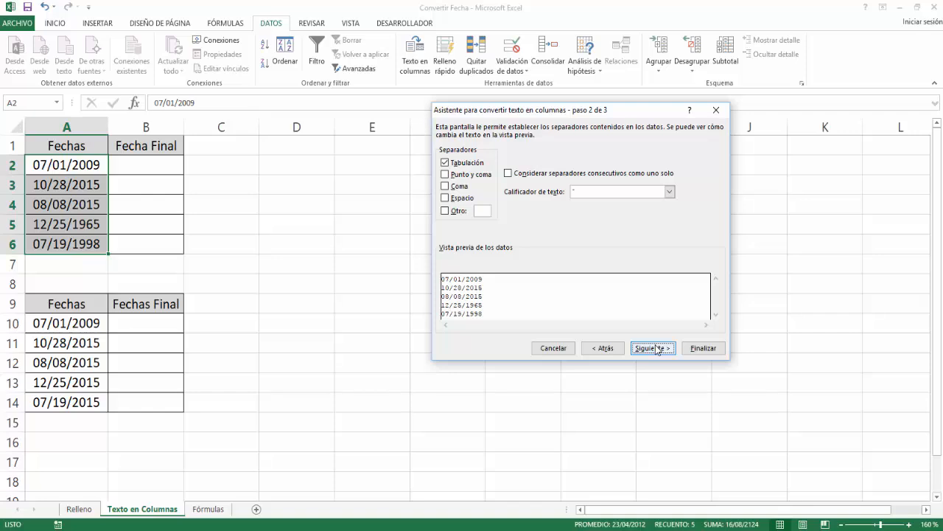
left_click(445, 162)
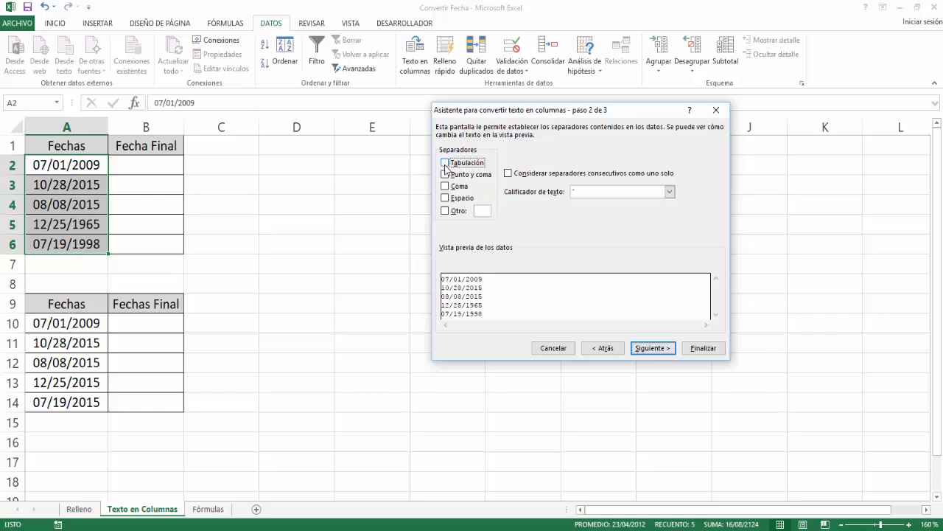
left_click(643, 350)
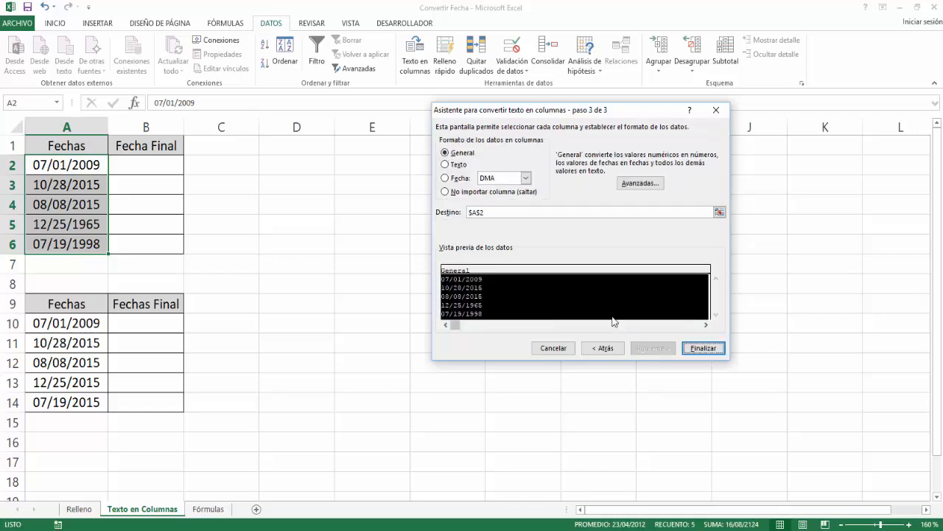
Set the column data format to Fecha MDA with destination $B$2 and complete the conversion
left_click(445, 178)
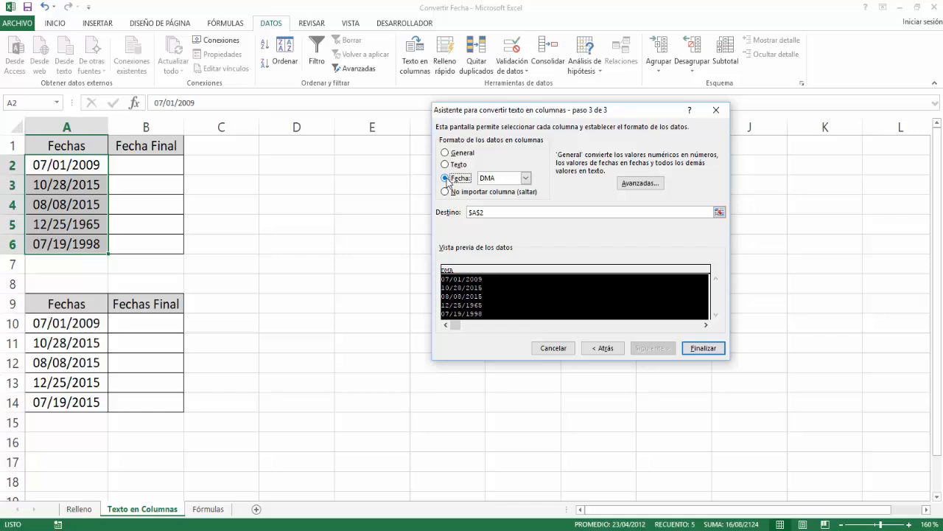
left_click(524, 179)
left_click(504, 189)
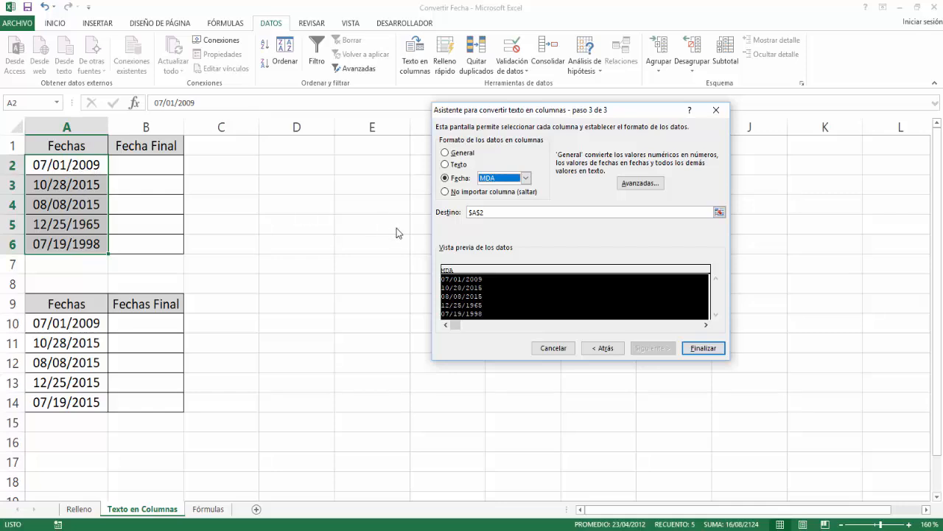
left_click(719, 212)
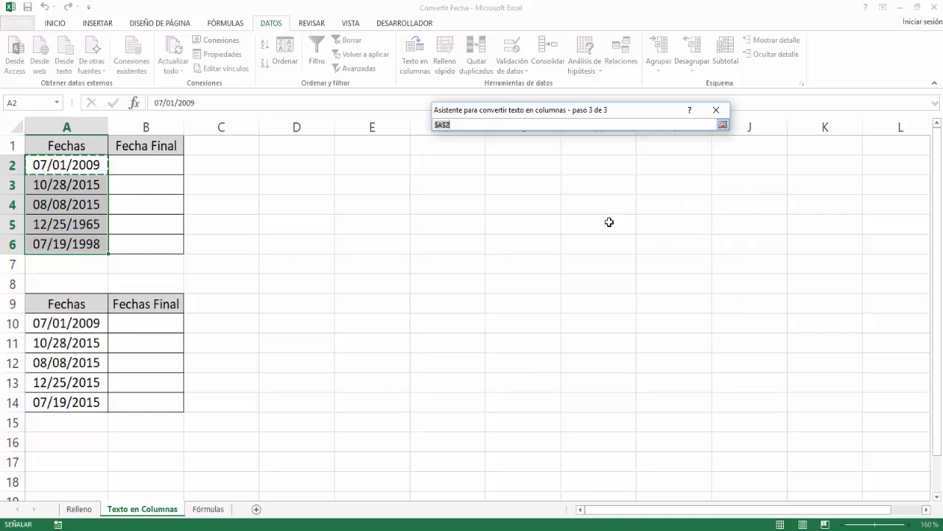
left_click(165, 162)
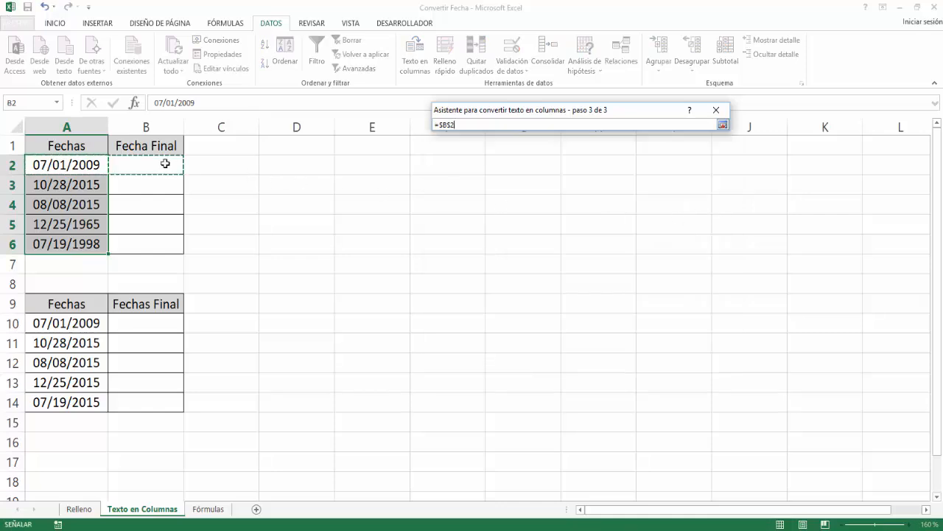
left_click(723, 127)
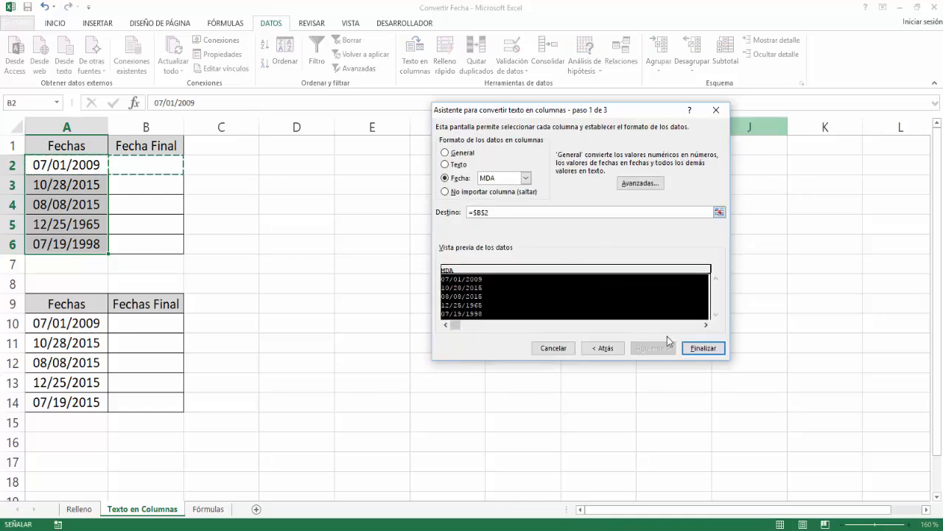
left_click(703, 348)
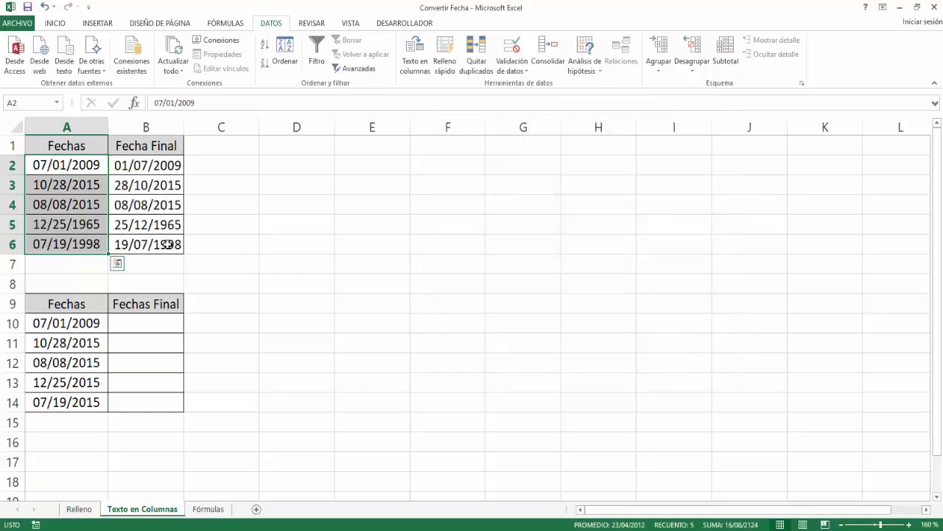
Run Text to Columns on A10:A14 as De ancho fijo data without adding any column breaks
left_click(170, 332)
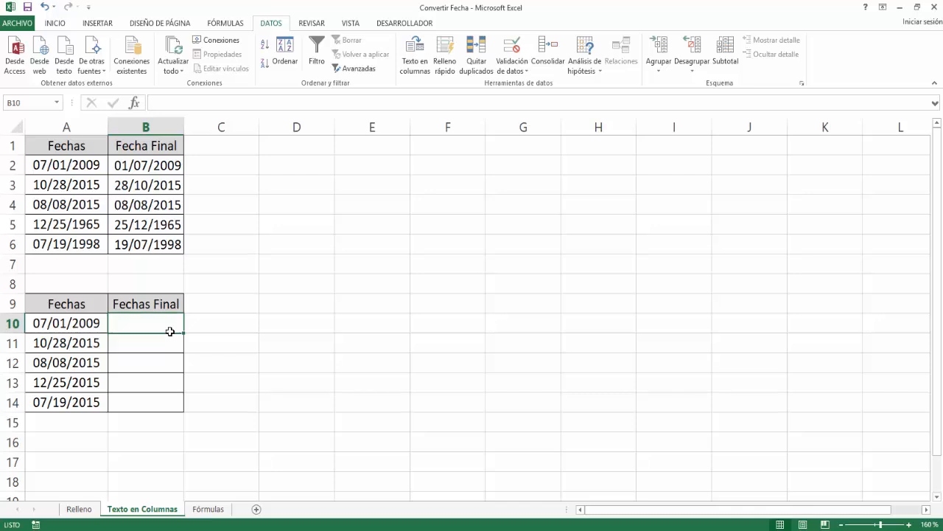
left_click(42, 325)
left_click_drag(47, 357, 54, 407)
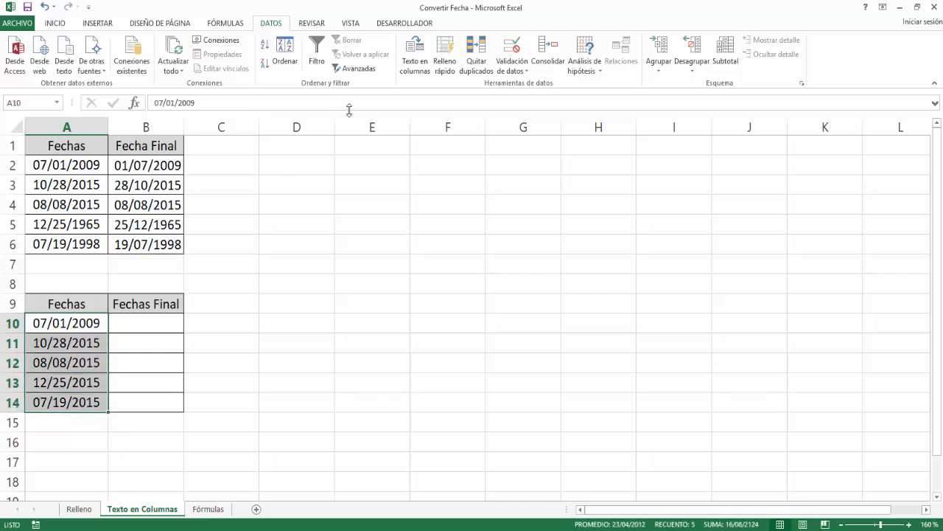
left_click(414, 64)
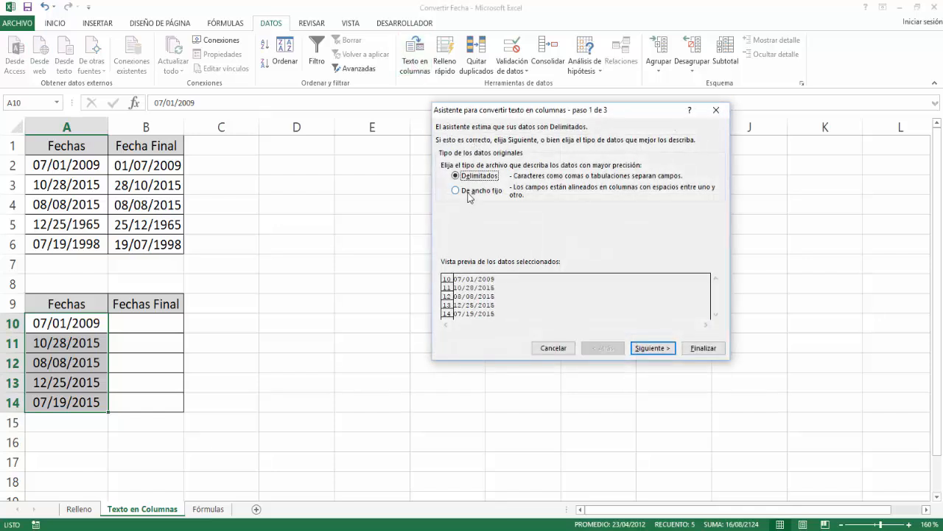
left_click(469, 193)
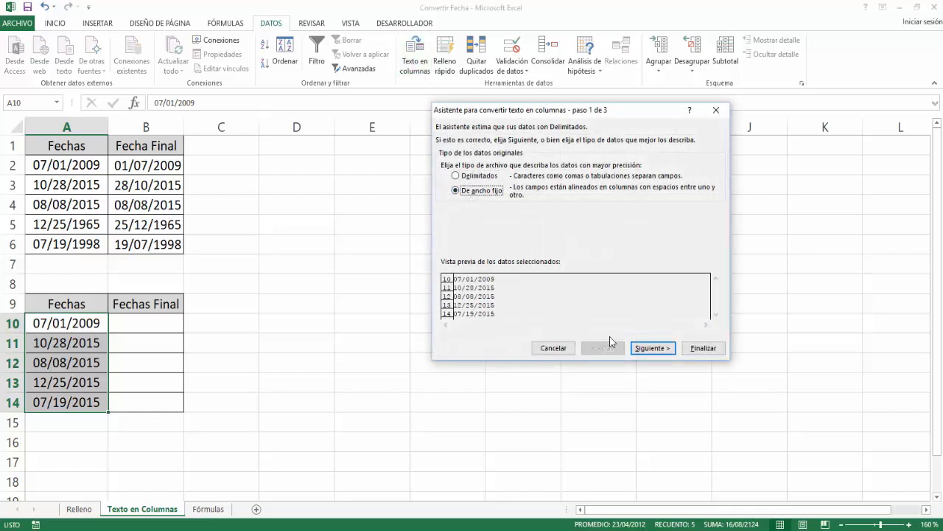
left_click(650, 351)
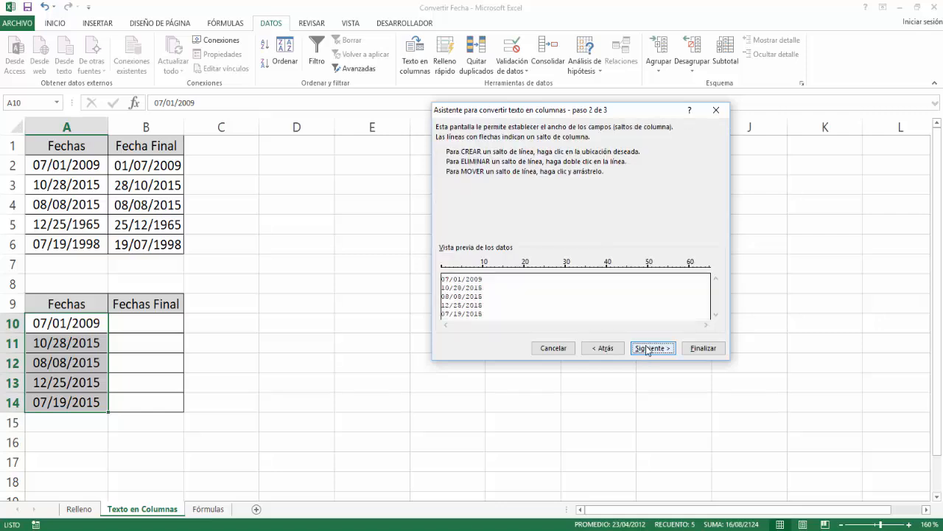
left_click(644, 348)
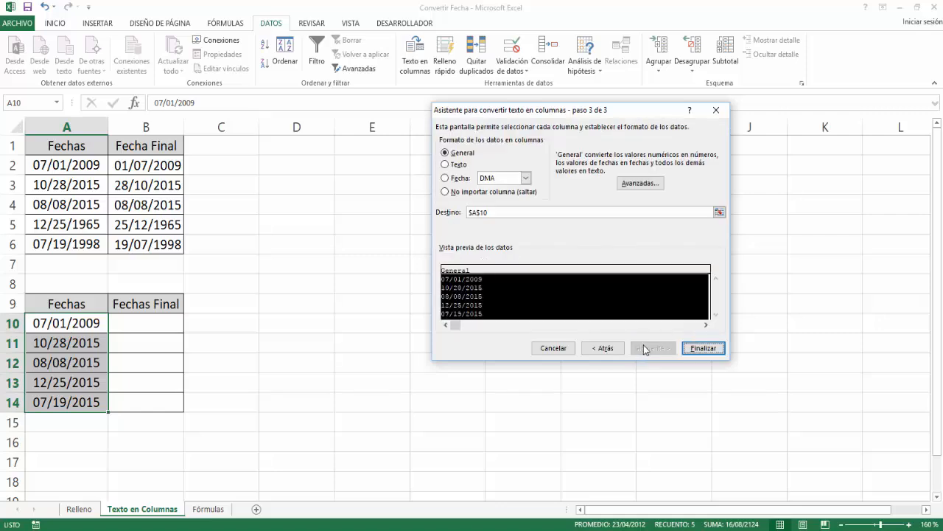
Set the column data format to Fecha MDA with destination $B$10 and complete the conversion
left_click(468, 180)
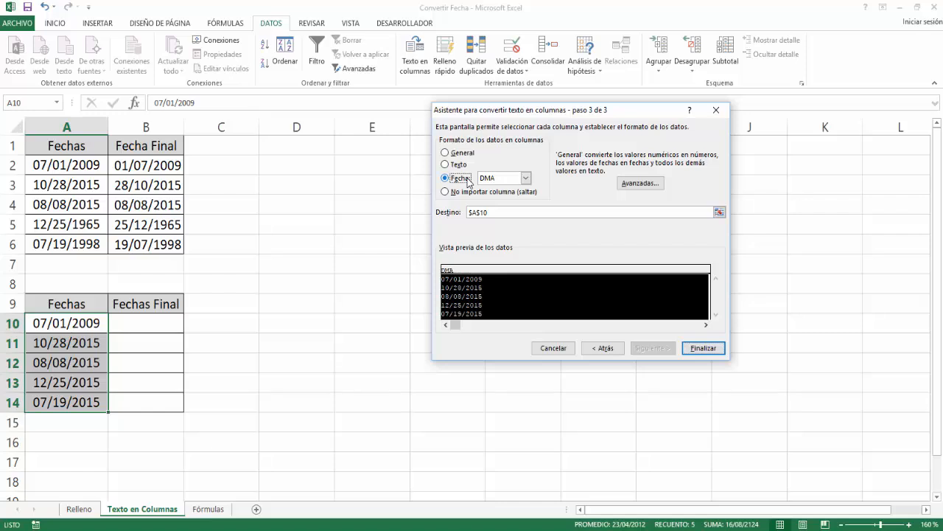
left_click(526, 178)
left_click(495, 190)
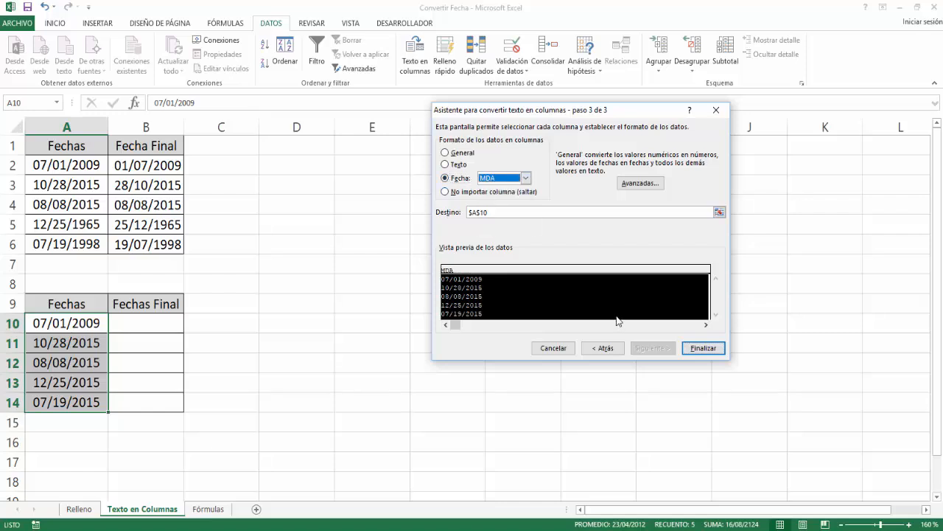
left_click(723, 213)
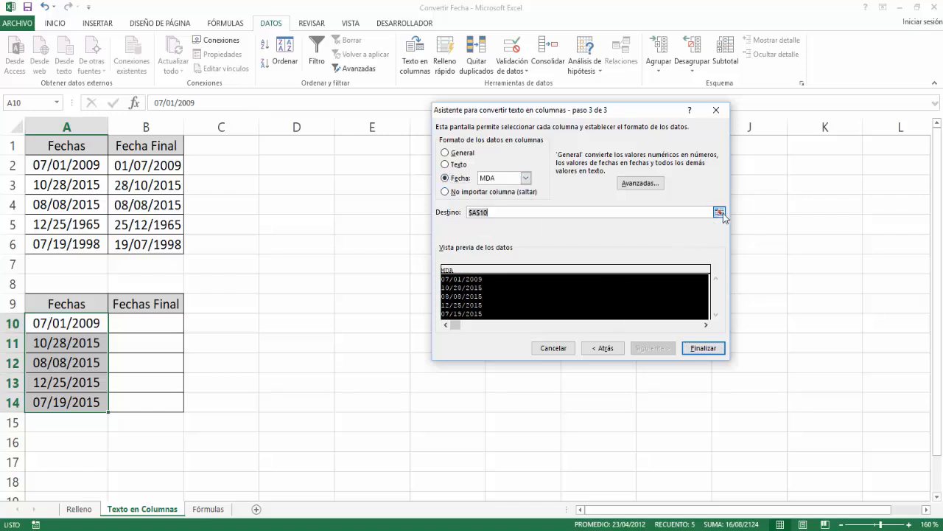
left_click(152, 324)
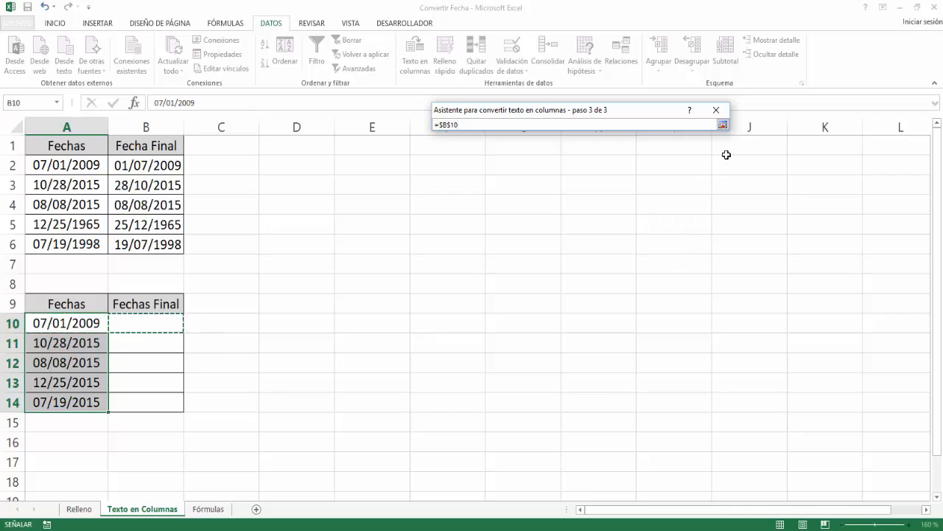
left_click(723, 125)
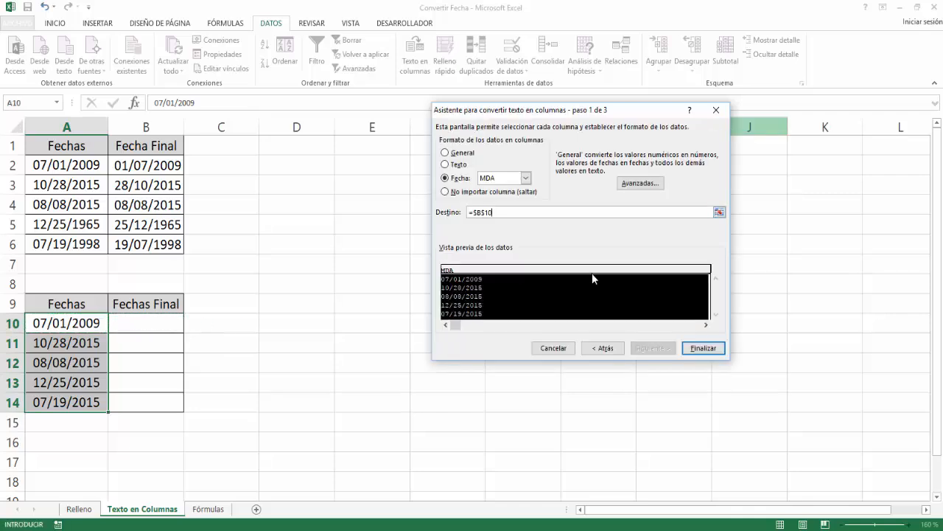
left_click(697, 348)
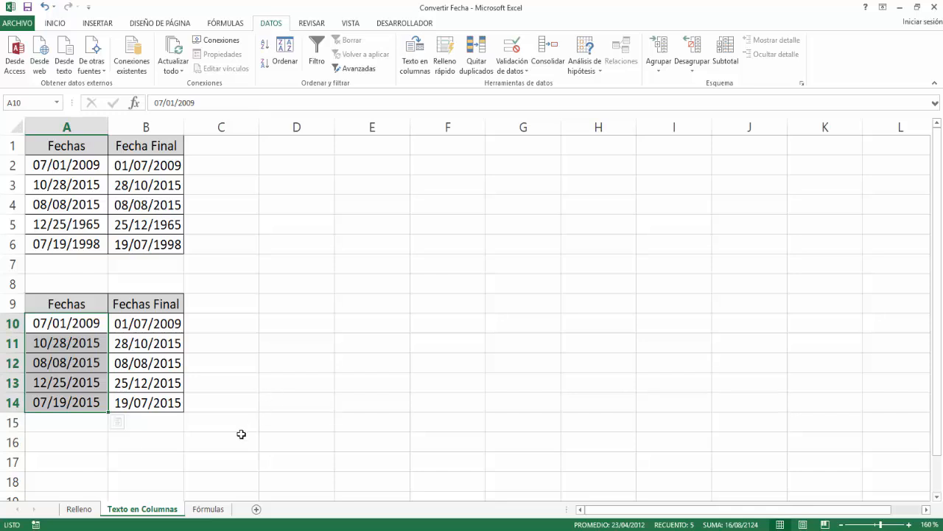
On the Fórmulas sheet, run Text to Columns on A2:A6 as delimited data with "/" as the Otro separator
left_click(208, 509)
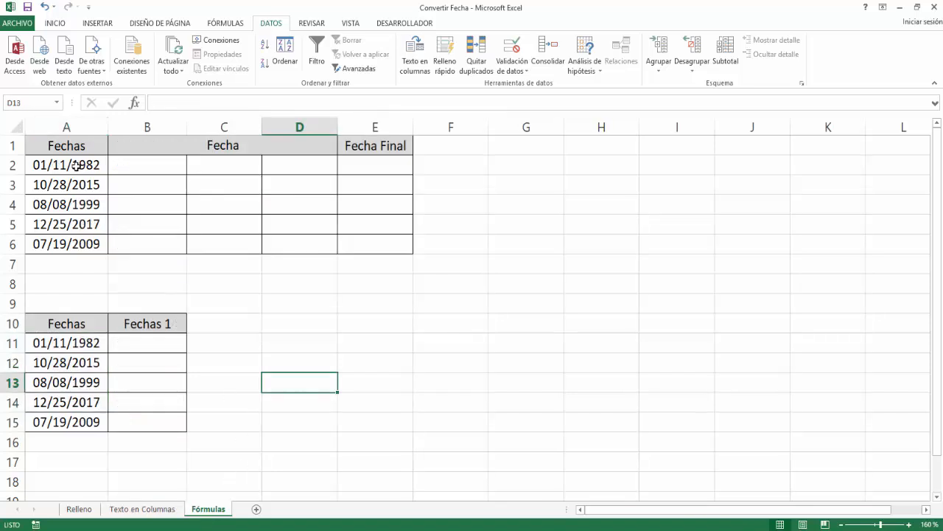
left_click_drag(76, 165, 72, 243)
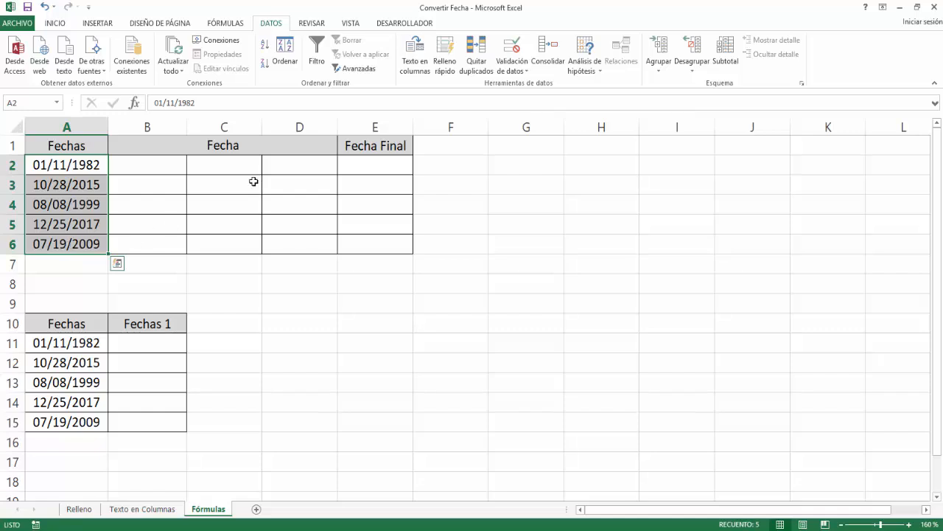
left_click(408, 68)
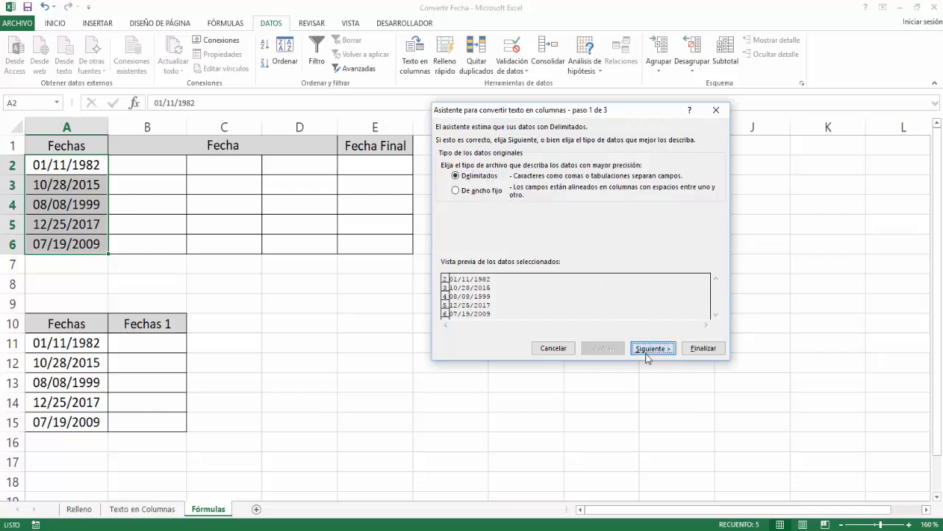
left_click(648, 348)
left_click(445, 211)
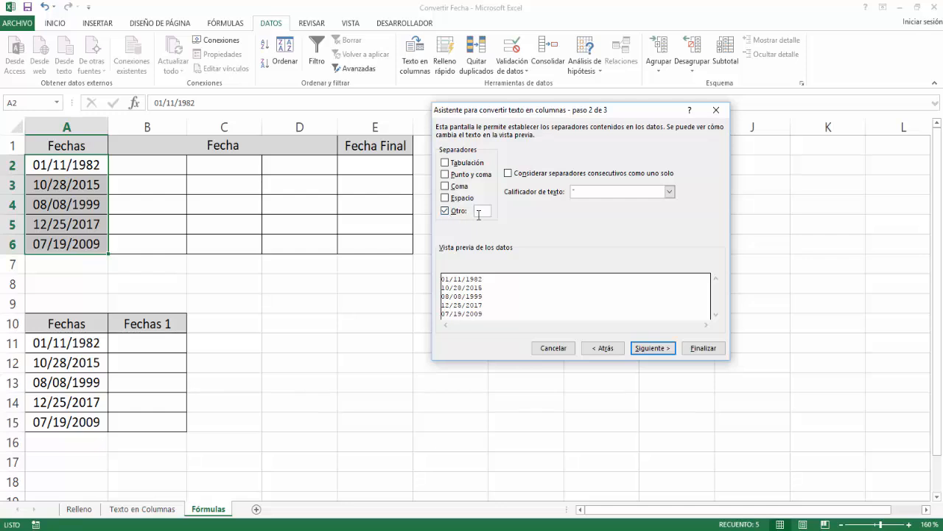
type("/")
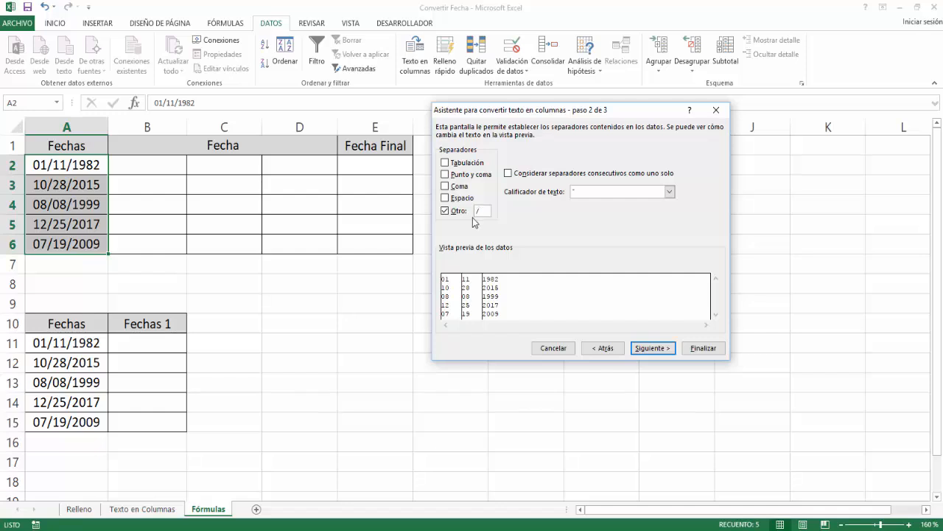
left_click(654, 348)
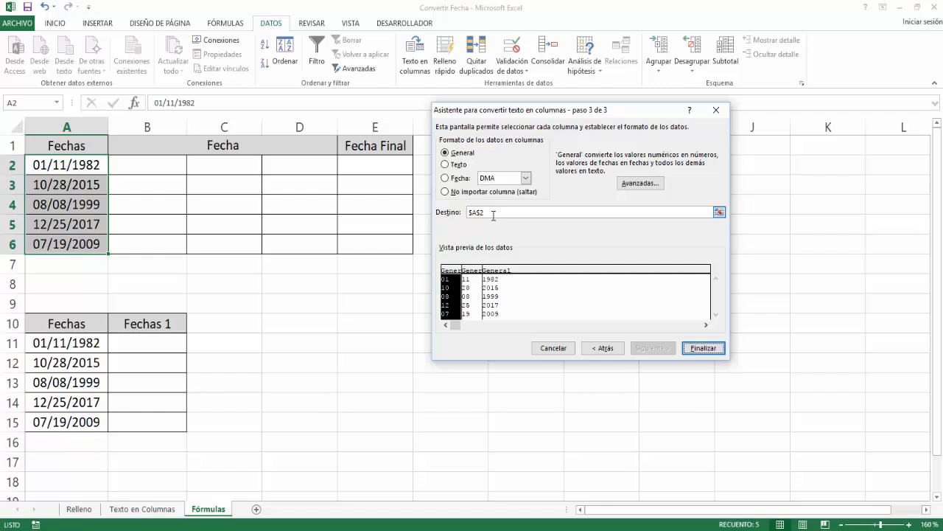
Set the destination of the split to $B$2 and complete it, accepting replacement of the existing data
left_click(720, 212)
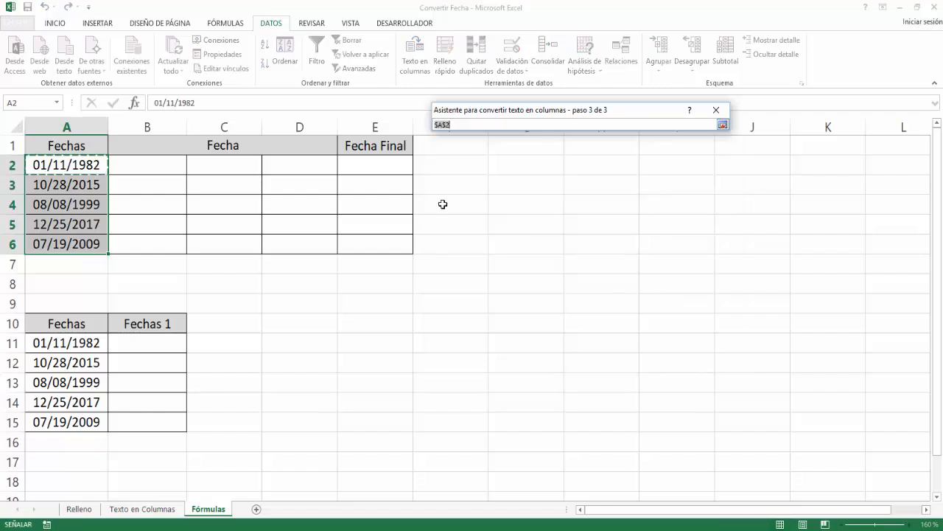
left_click(132, 168)
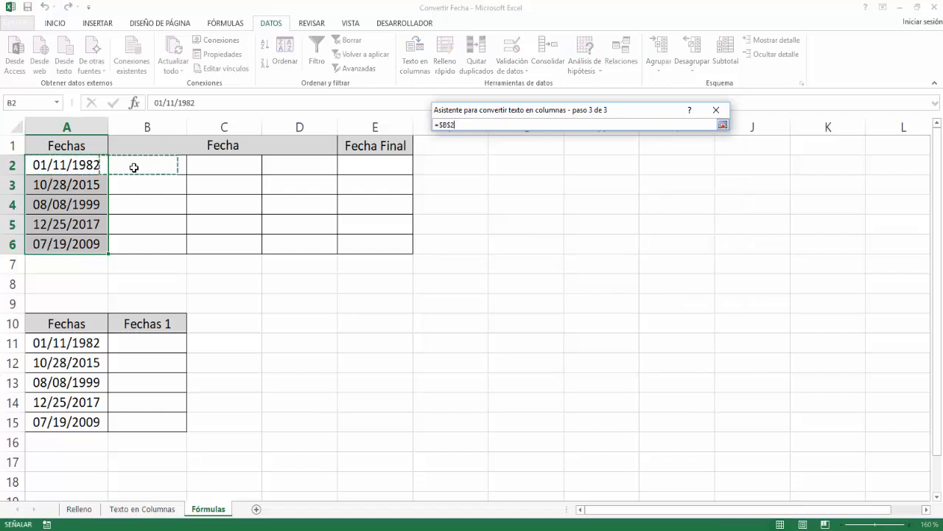
left_click(723, 126)
left_click(689, 349)
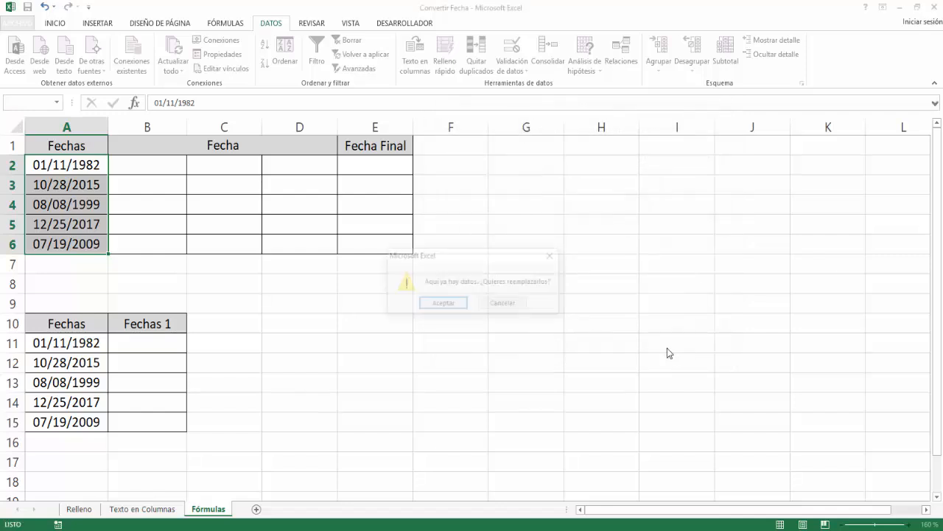
left_click(464, 306)
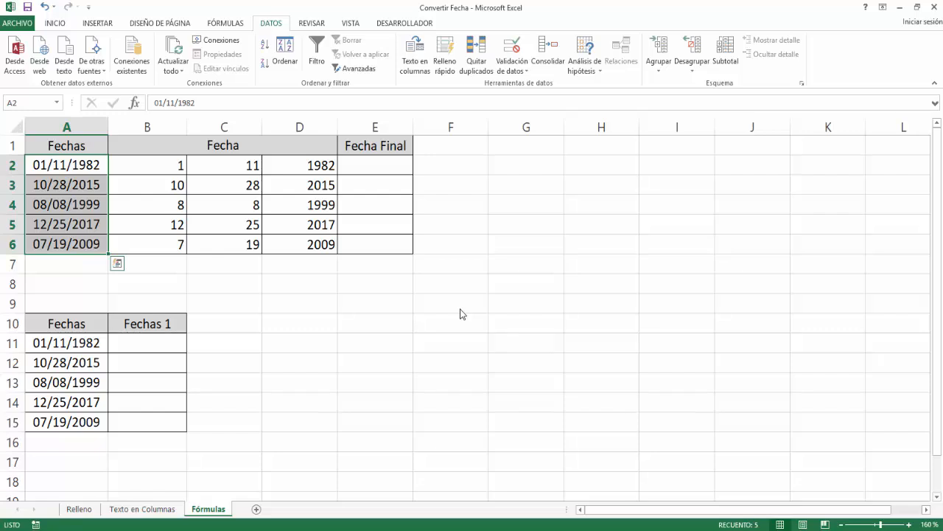
Insert the FECHA function in E2 with Año D2, Mes B2 and Día C2, and fill it down to E6
left_click(390, 170)
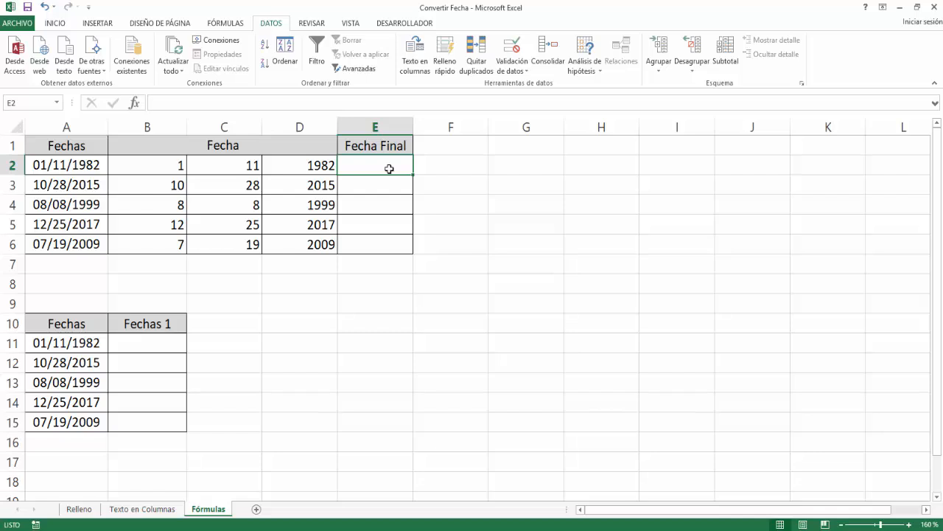
left_click(230, 26)
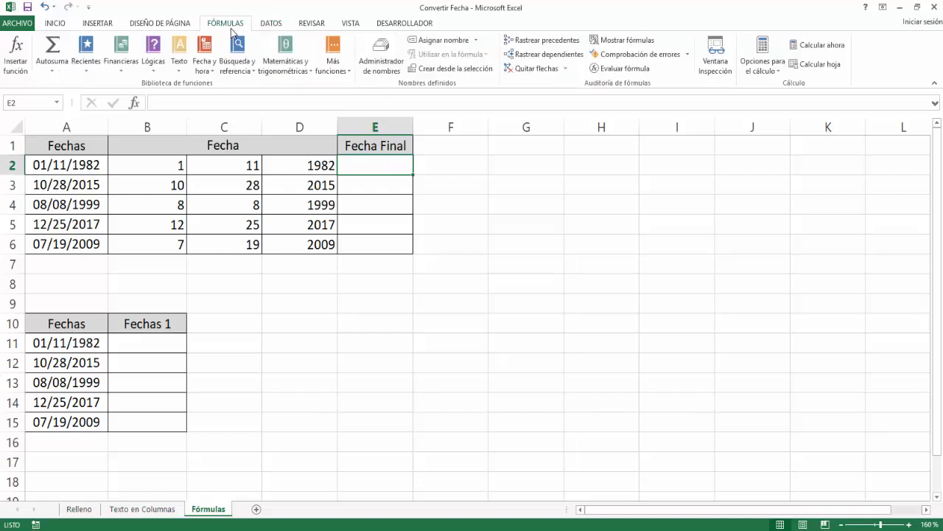
left_click(206, 70)
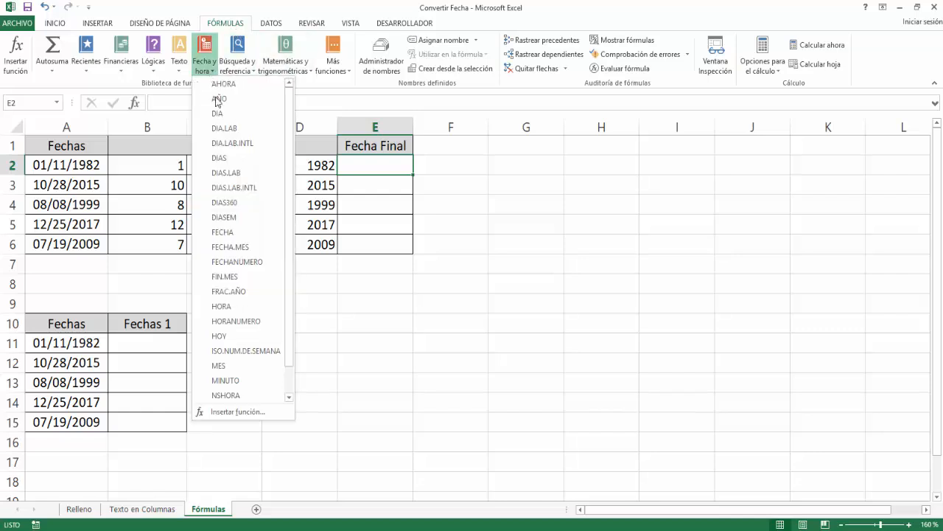
left_click(232, 232)
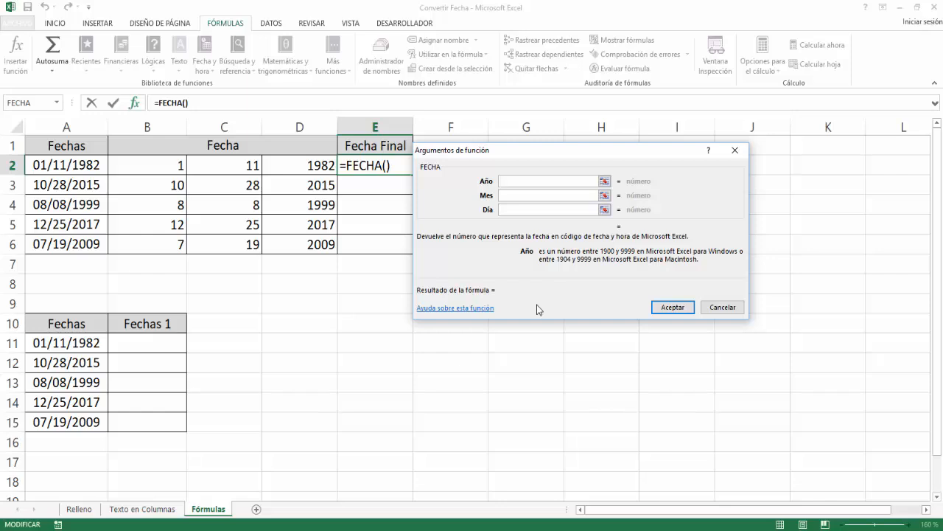
left_click(324, 166)
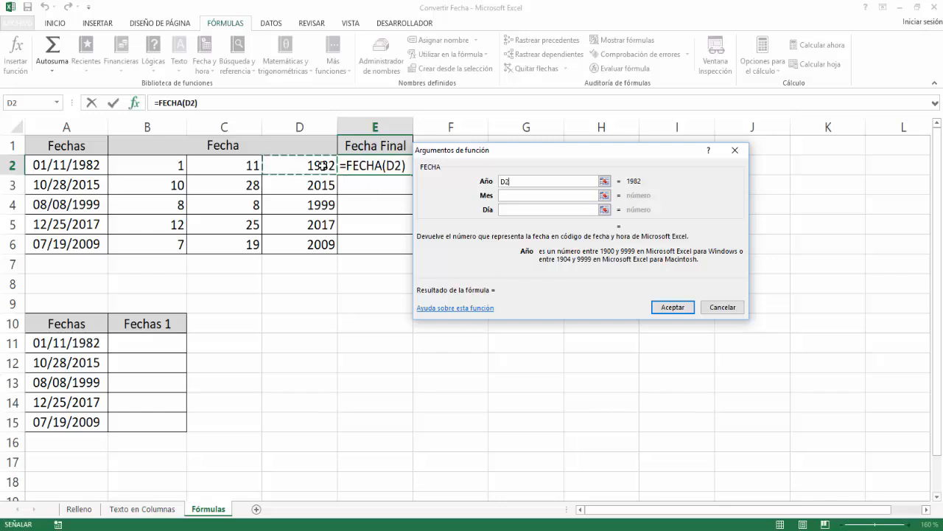
left_click(506, 197)
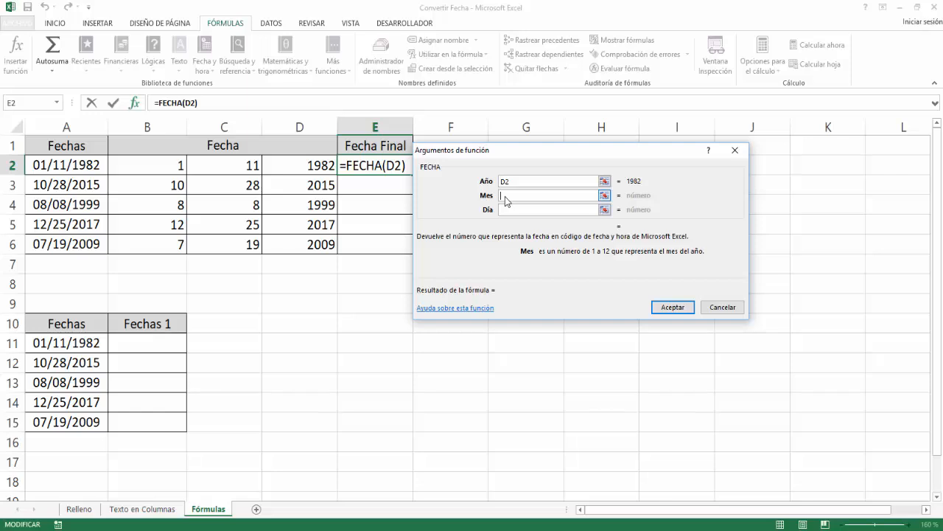
left_click(133, 165)
left_click(529, 211)
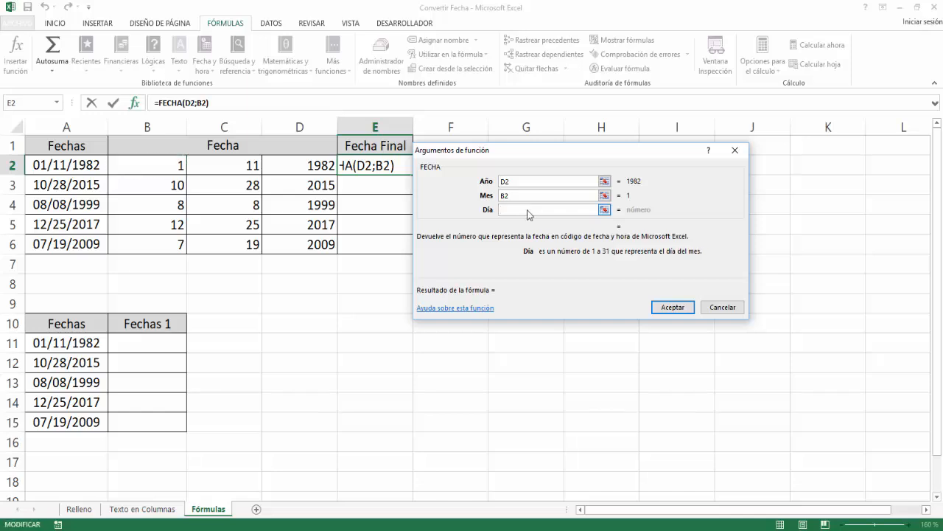
left_click(243, 166)
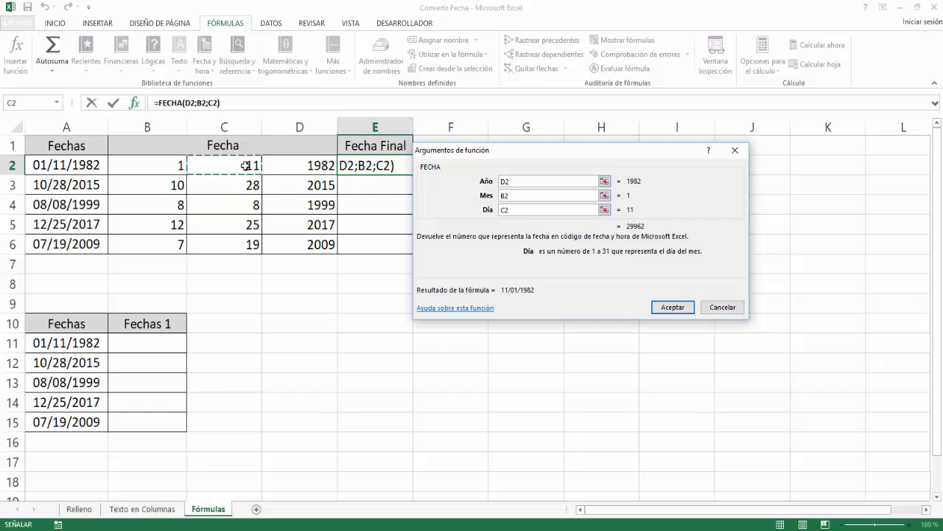
left_click(666, 308)
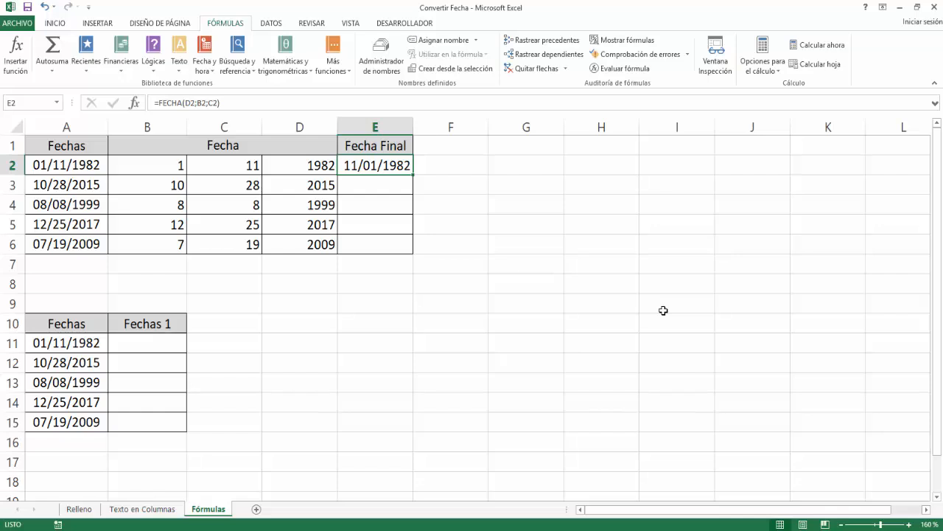
double_click(414, 177)
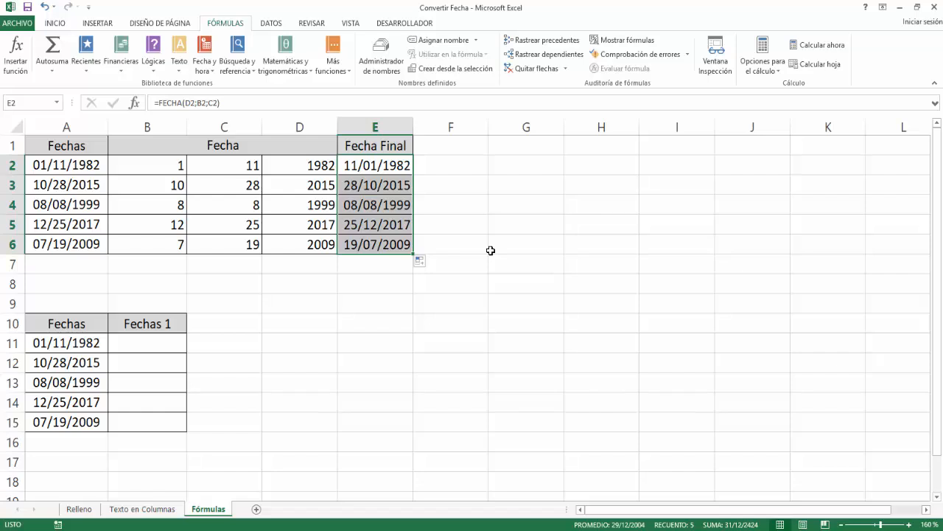
Insert the FECHA function in B11 and nest the text function DERECHA as its Año argument
left_click(117, 344)
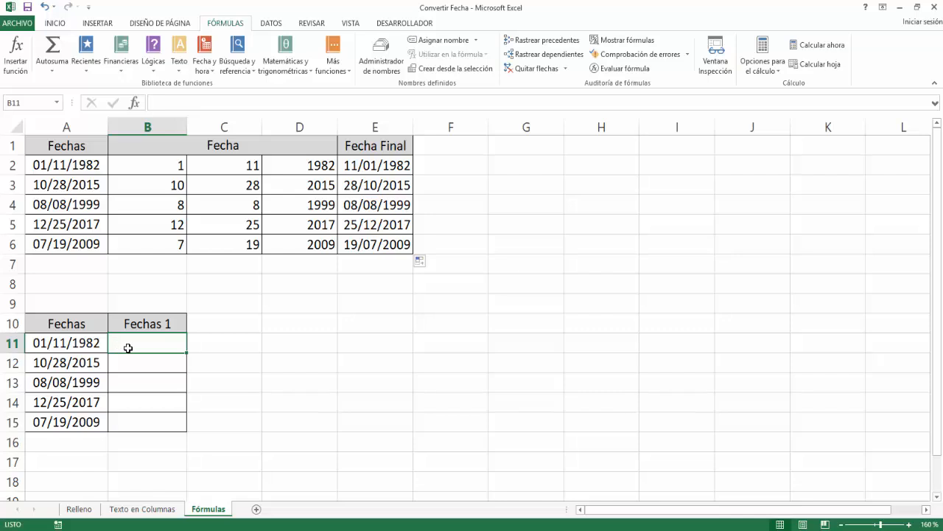
left_click(212, 74)
left_click(236, 230)
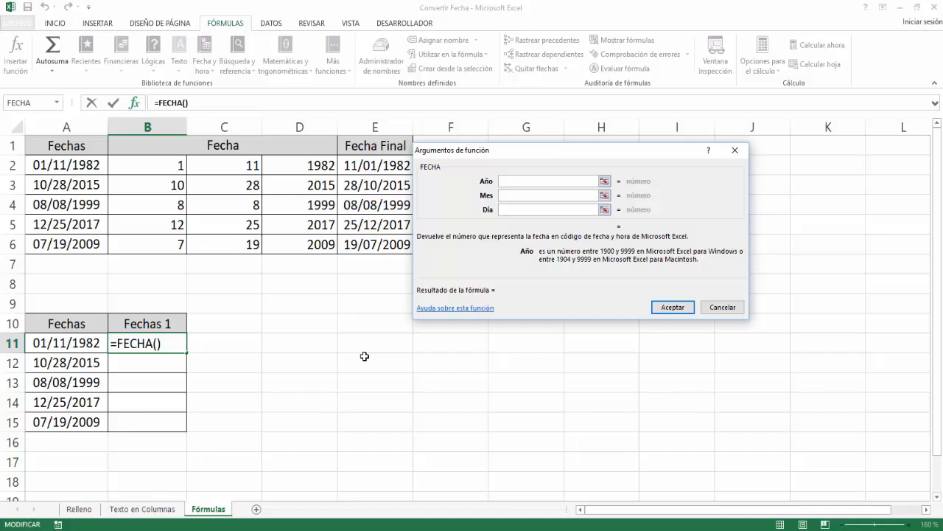
left_click(56, 103)
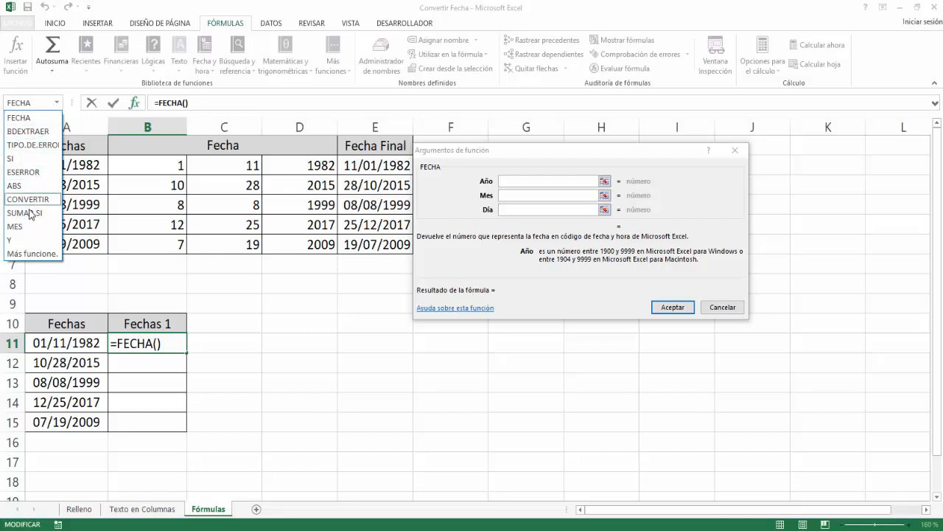
left_click(34, 254)
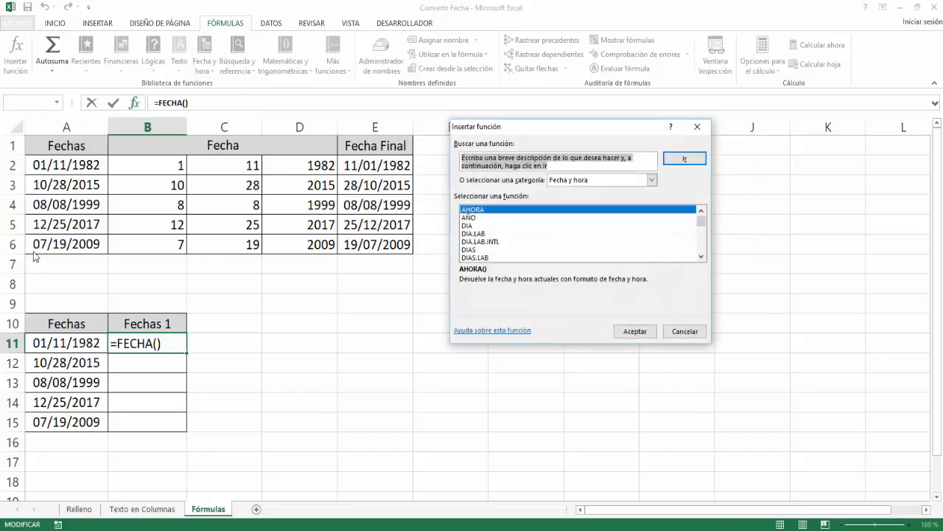
left_click(584, 180)
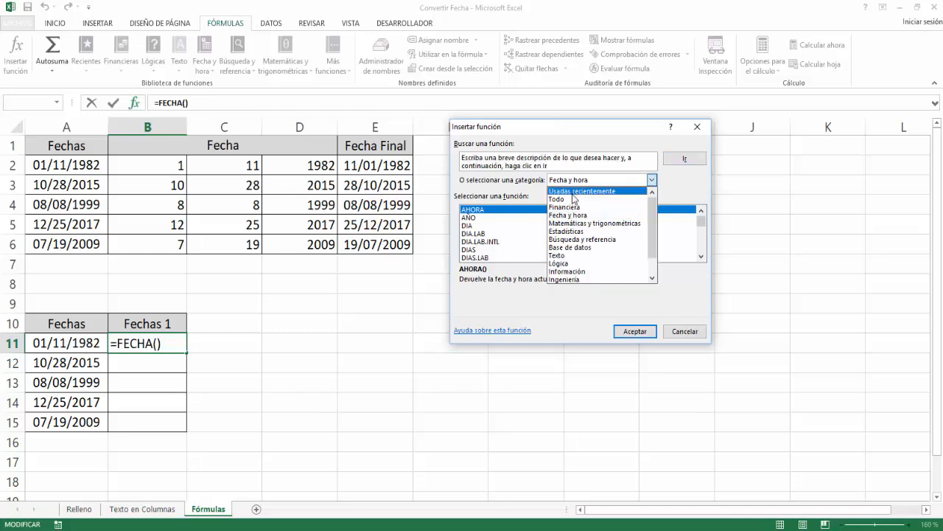
left_click(558, 255)
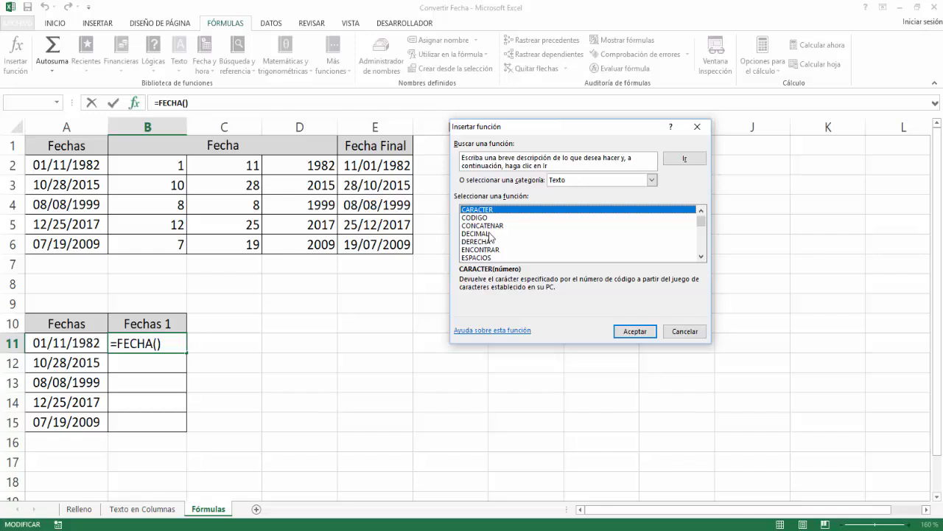
double_click(484, 242)
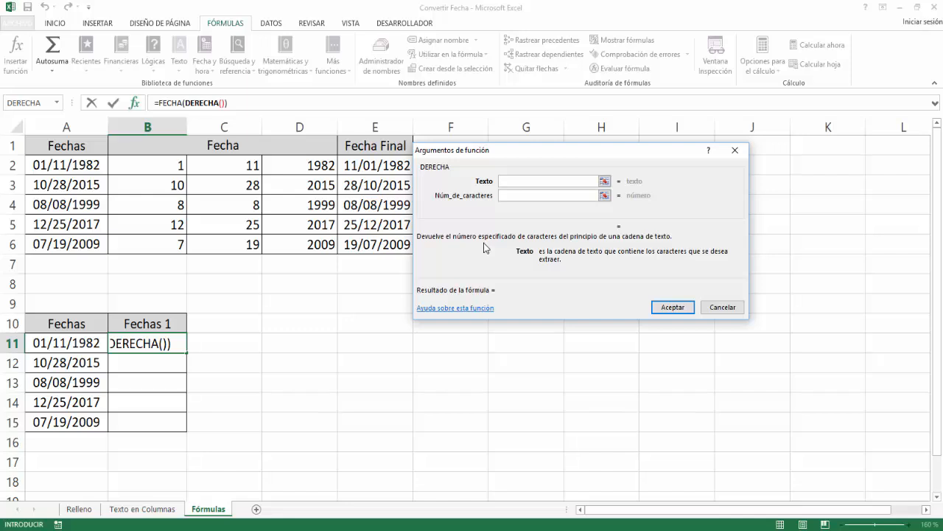
Set DERECHA's Texto to A11 and Núm_de_caracteres to 4, and return to the FECHA arguments
left_click(89, 343)
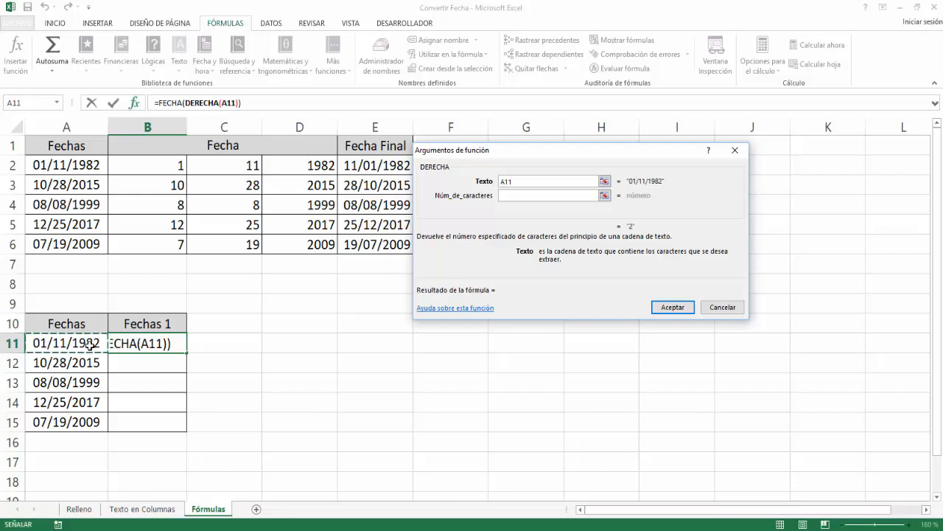
left_click(512, 195)
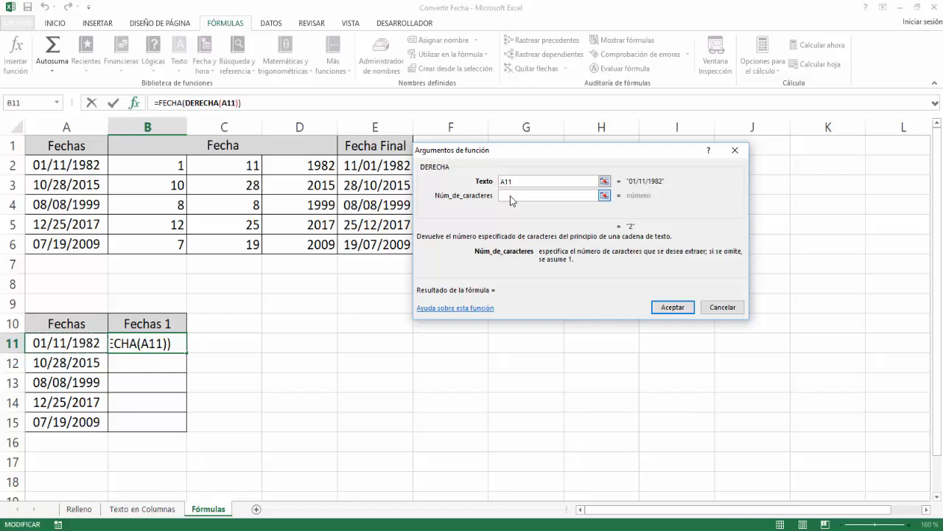
type("4")
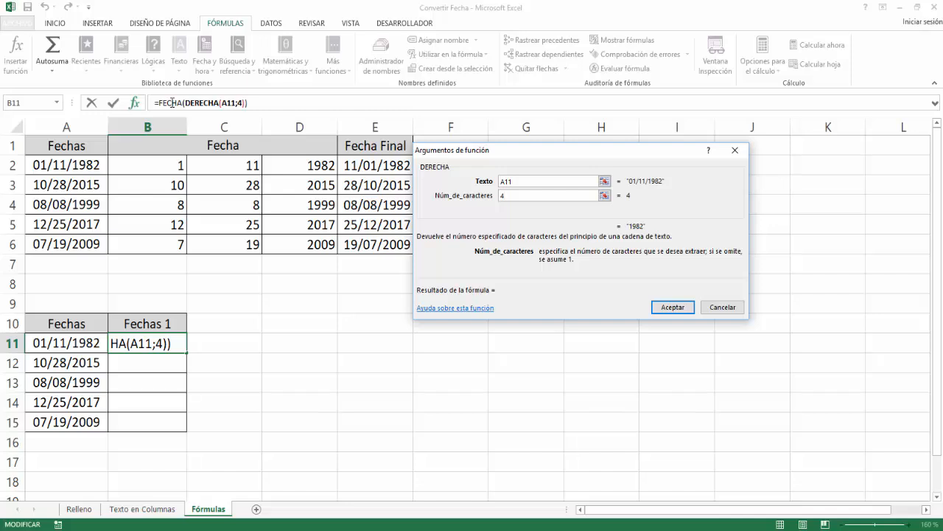
left_click(172, 102)
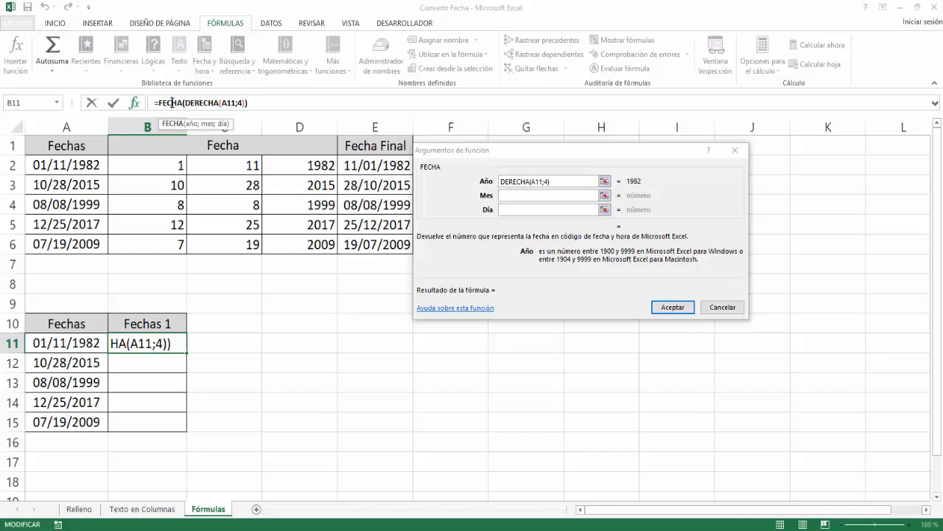
Nest IZQUIERDA as the Mes argument with Texto A11 and Núm_de_caracteres 2, and return to the FECHA arguments
left_click(506, 195)
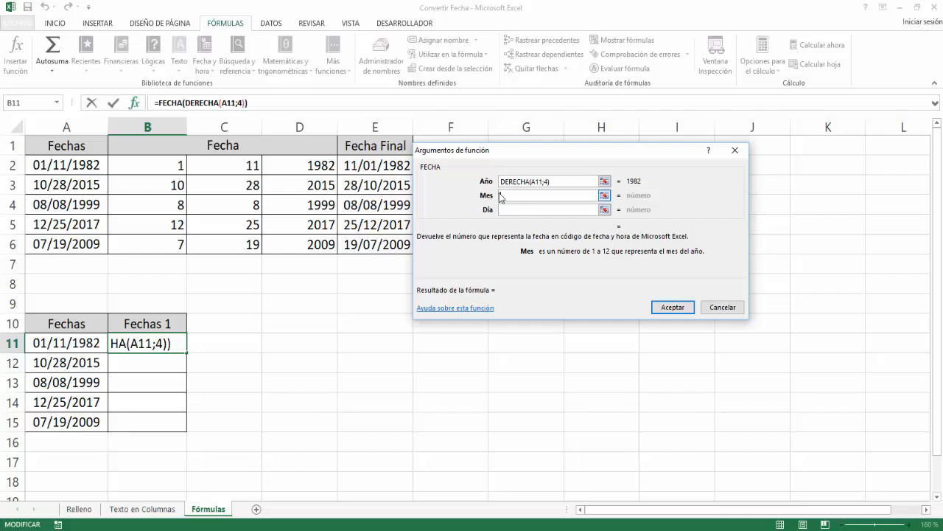
left_click(57, 103)
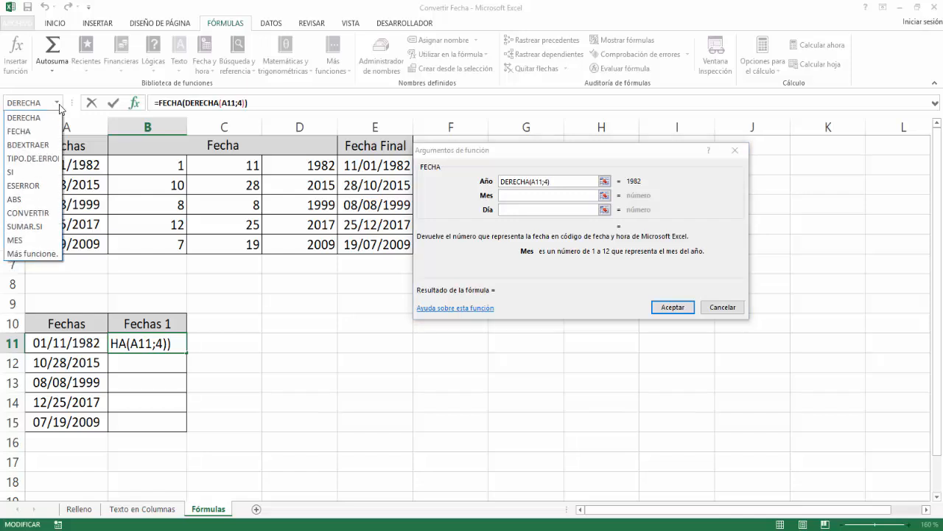
left_click(32, 254)
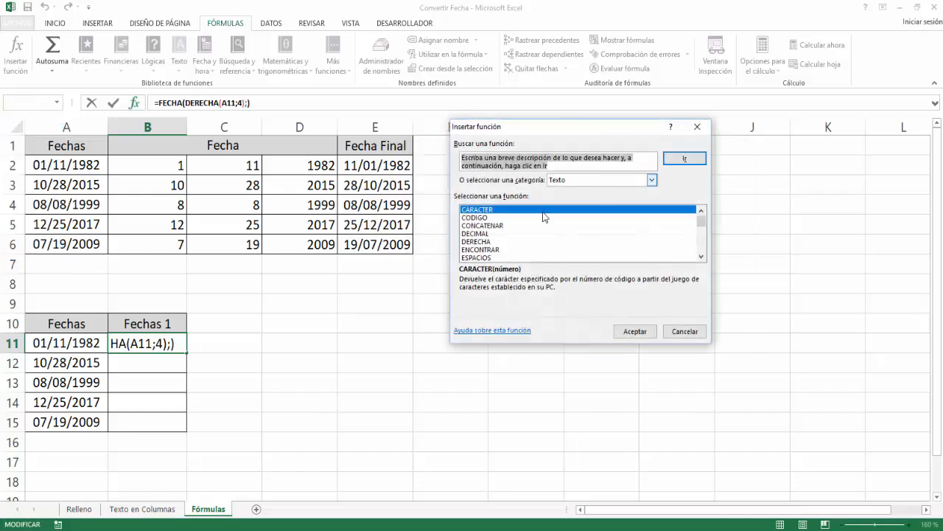
scroll(496, 249, "down", 2)
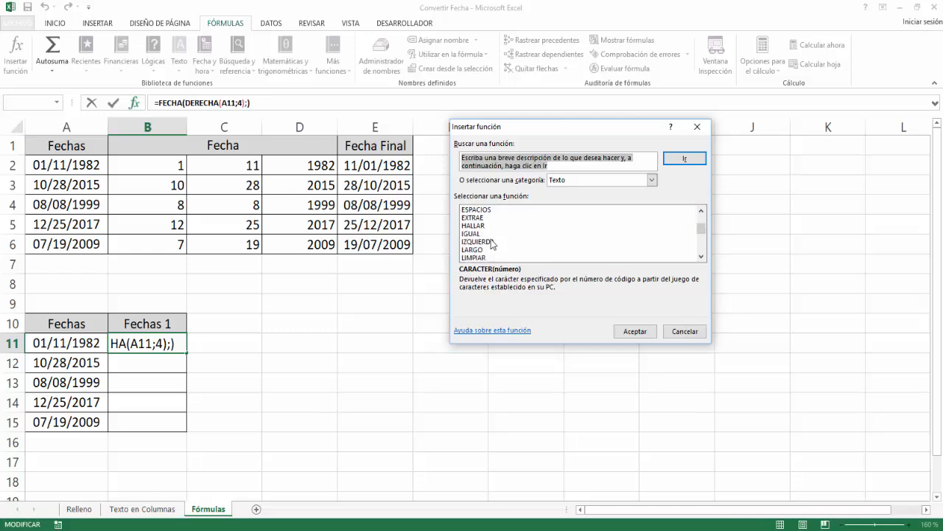
double_click(485, 243)
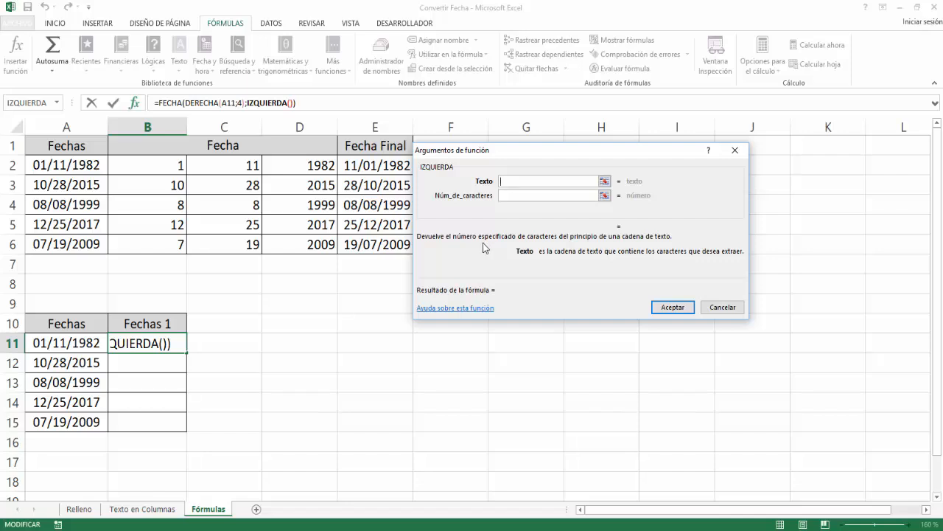
left_click(89, 341)
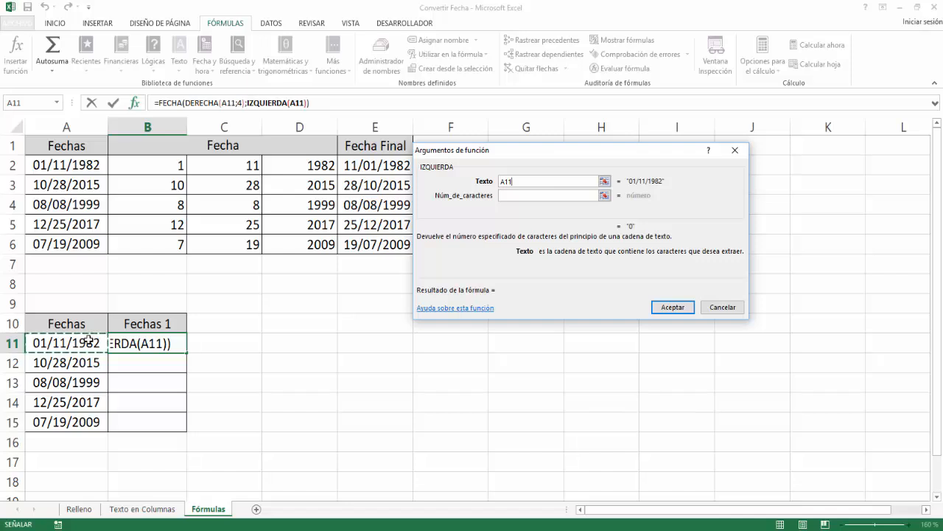
left_click(506, 195)
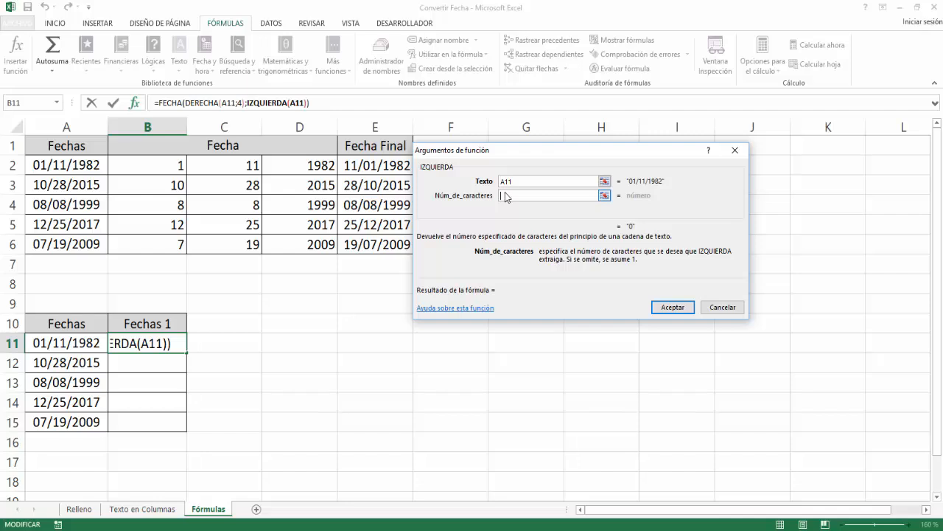
type("2")
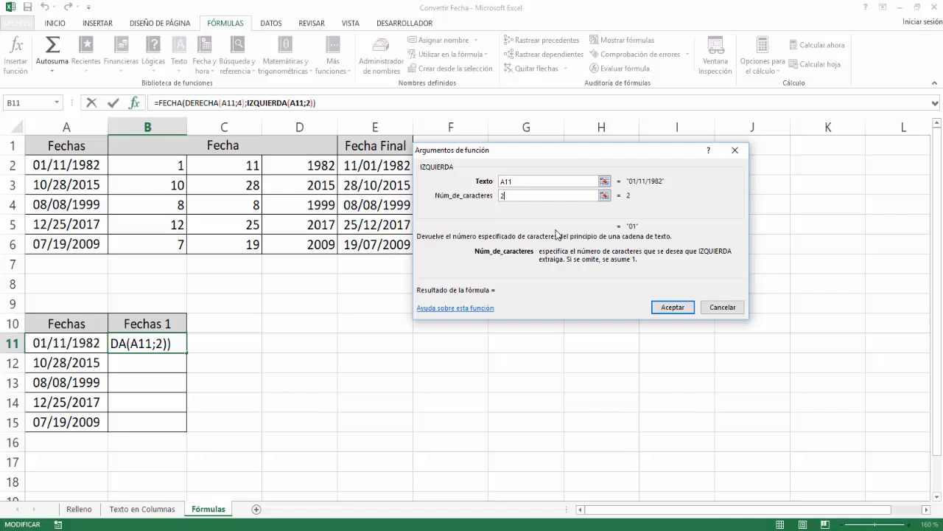
left_click(166, 103)
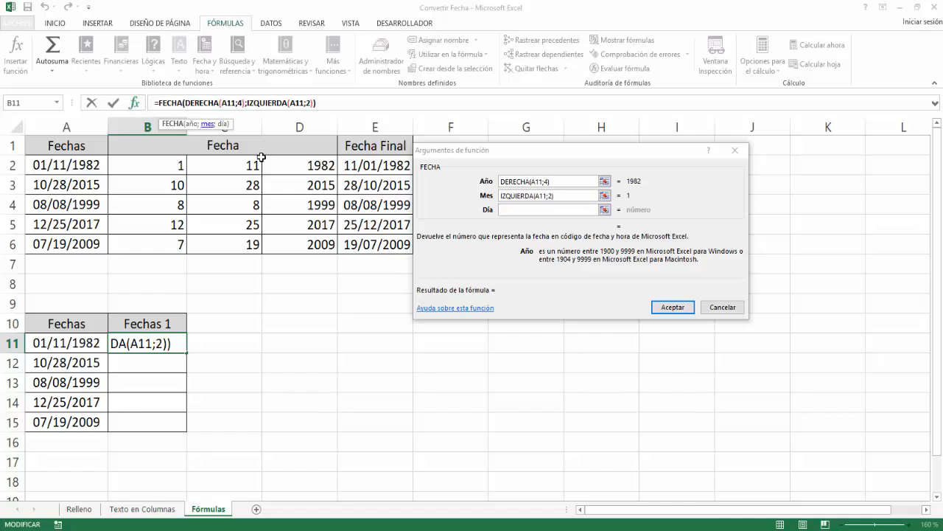
Nest the text function EXTRAE as the Día argument of FECHA
left_click(510, 209)
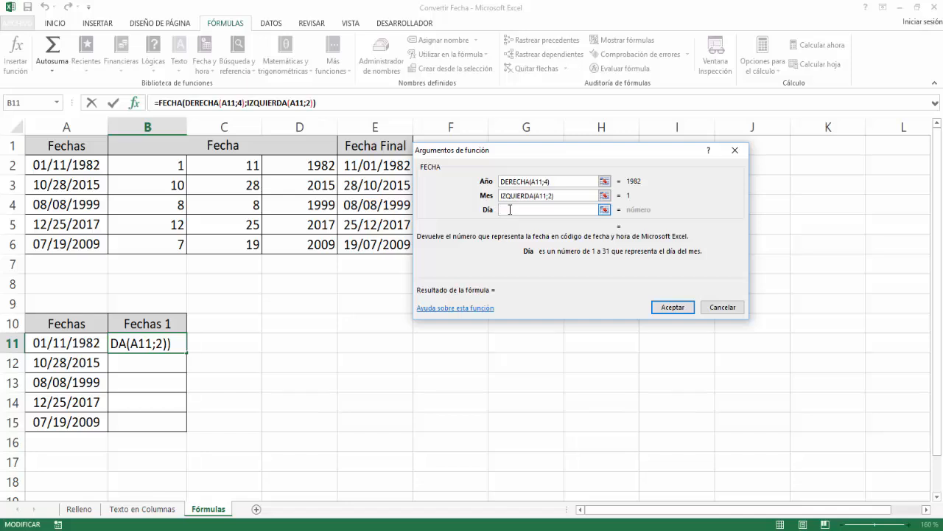
left_click(57, 104)
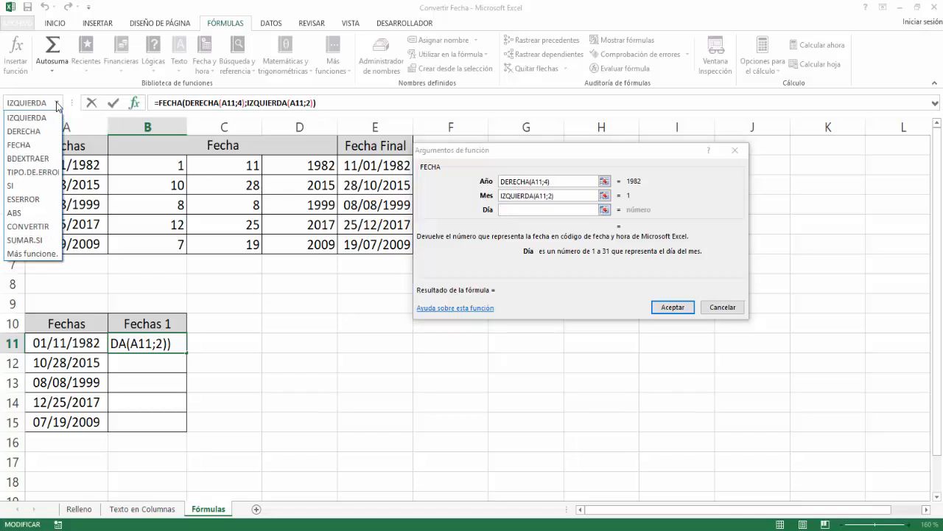
left_click(34, 255)
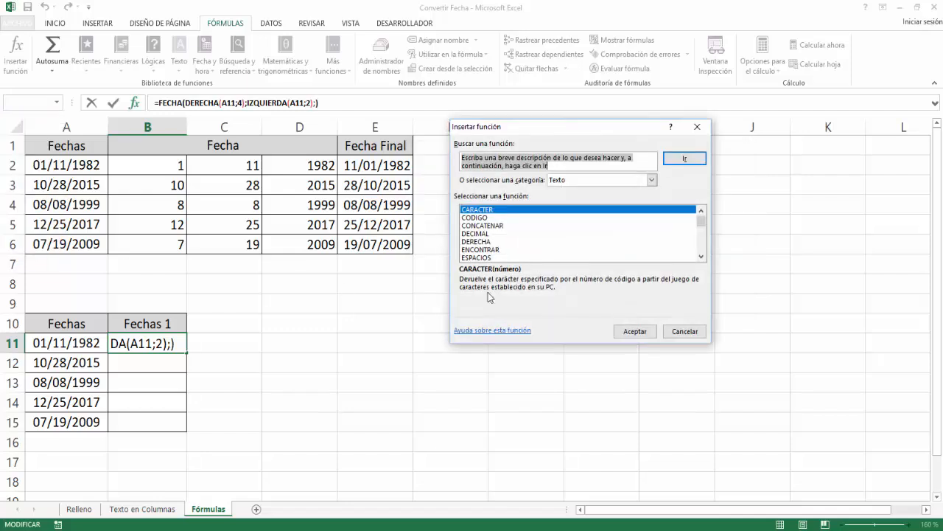
scroll(500, 250, "down", 1)
left_click(489, 243)
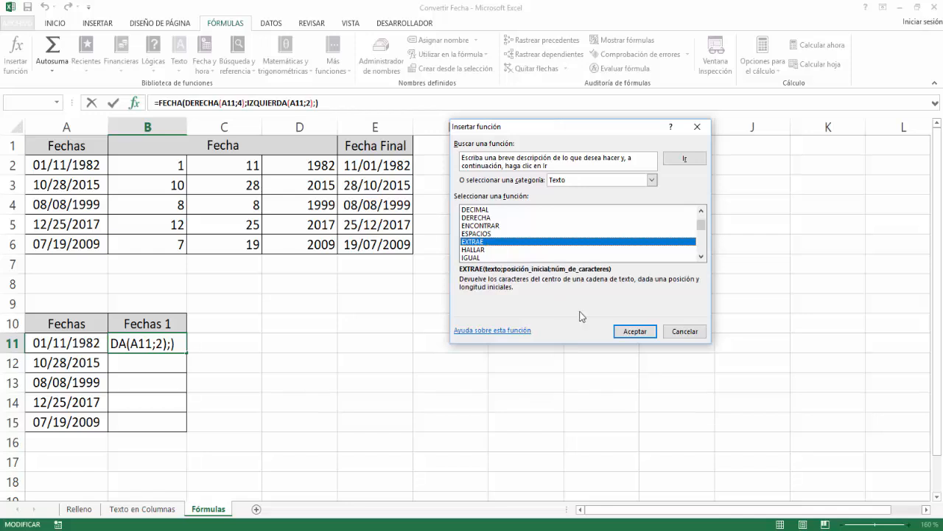
left_click(632, 333)
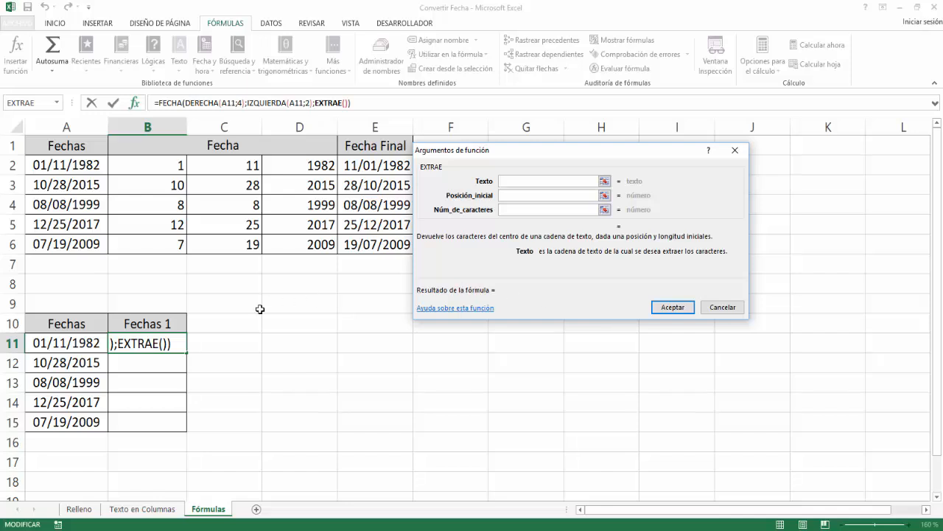
Complete EXTRAE with Texto A11, Posición_inicial 4 and Núm_de_caracteres 2, and fill the B11 formula down to B15
left_click(75, 346)
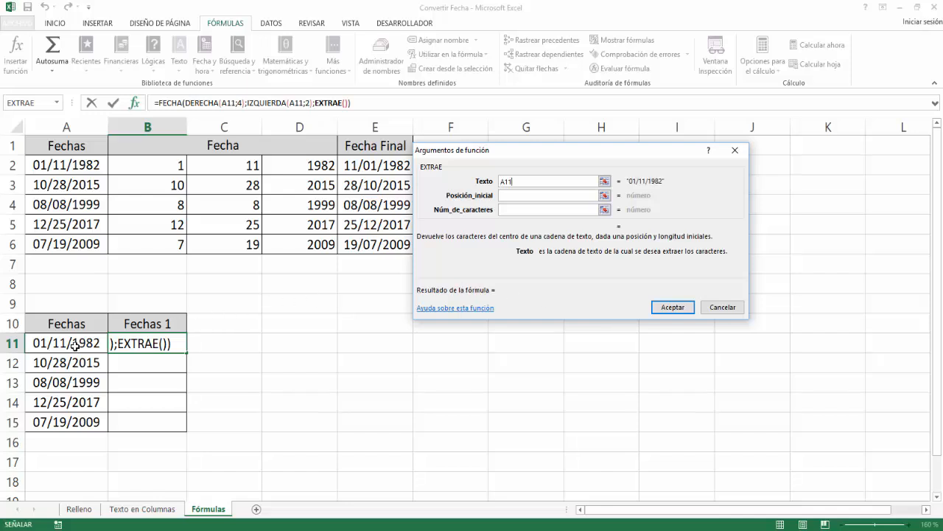
left_click(506, 194)
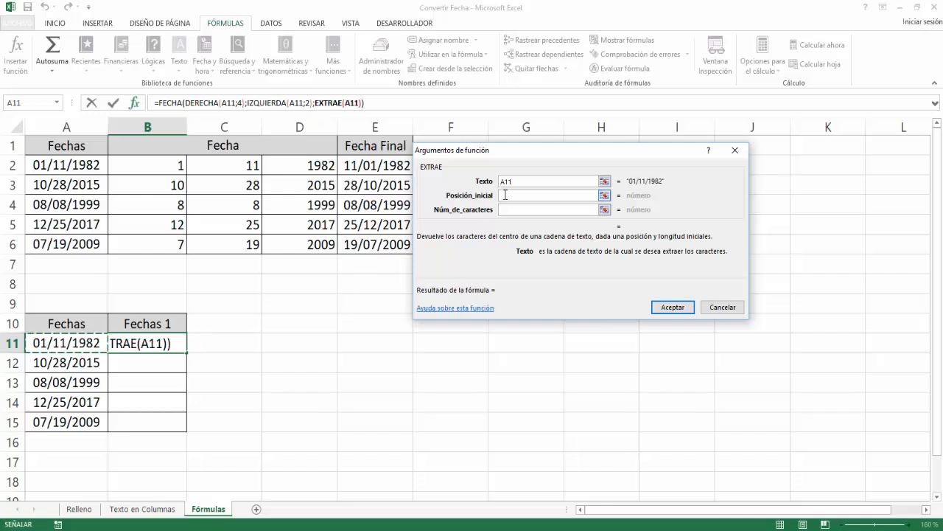
left_click(505, 196)
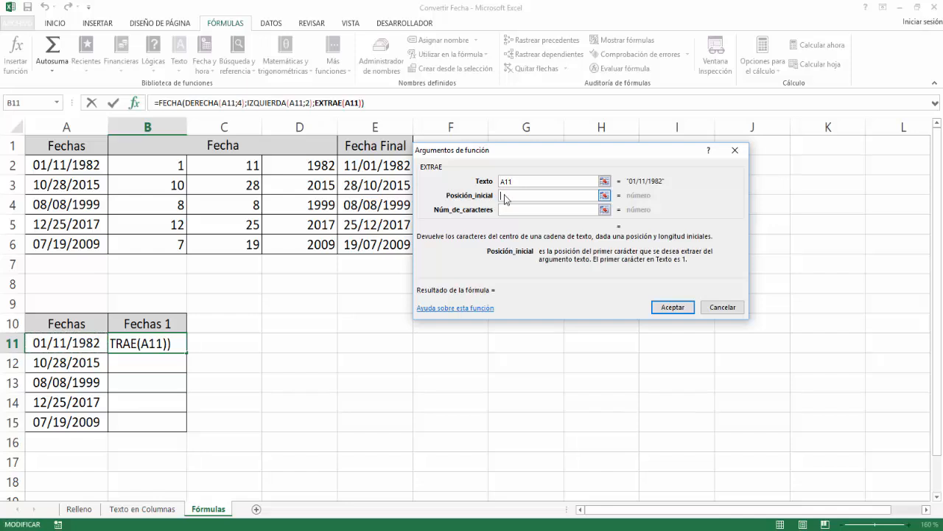
type("4")
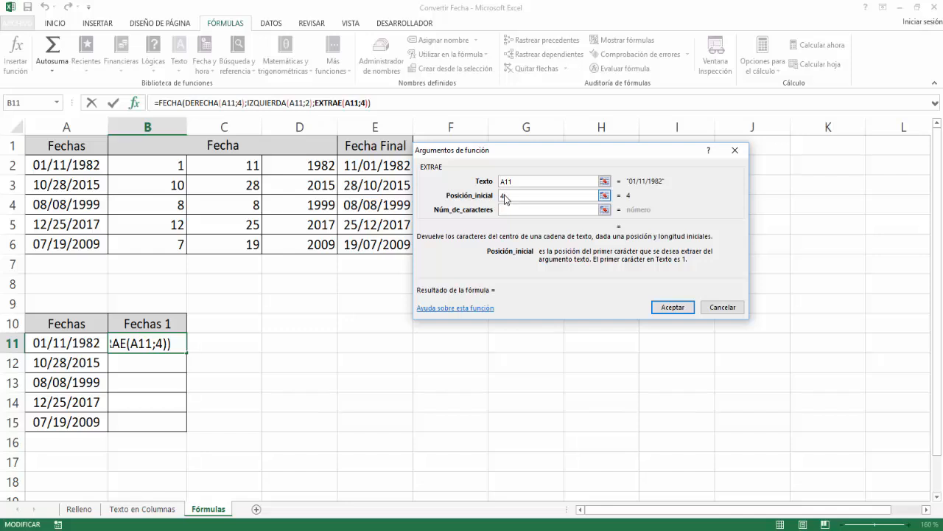
left_click(524, 210)
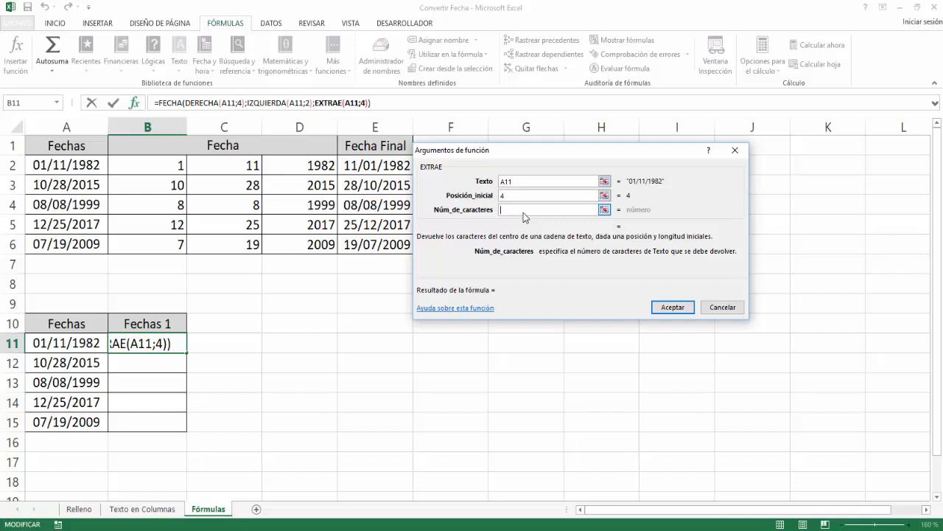
type("2")
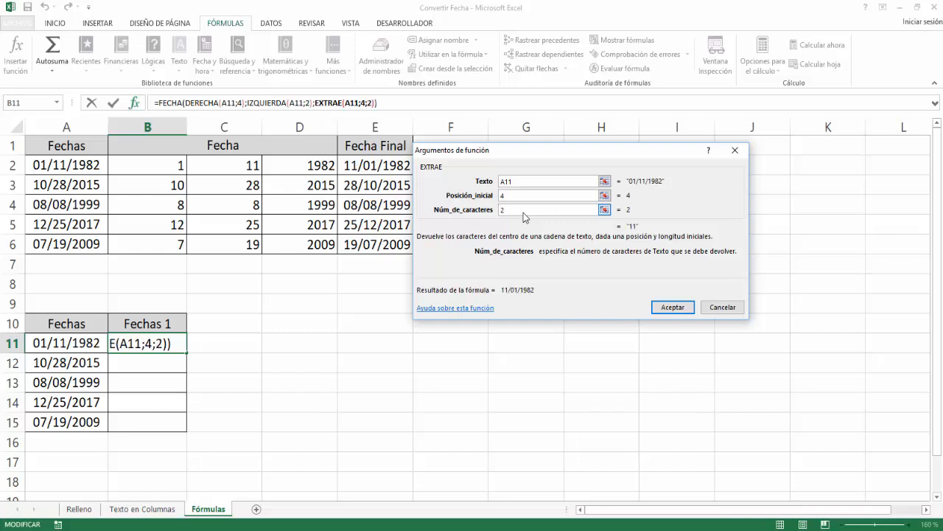
left_click(666, 307)
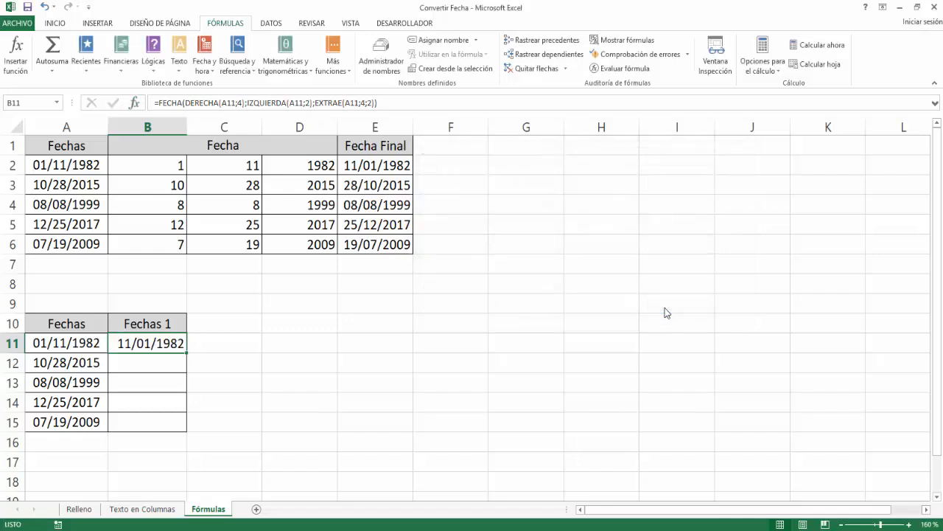
double_click(186, 354)
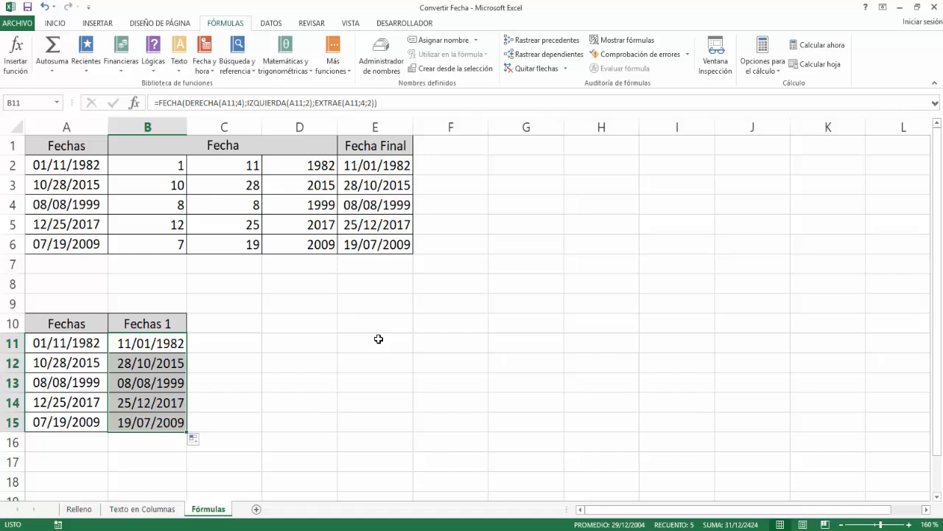